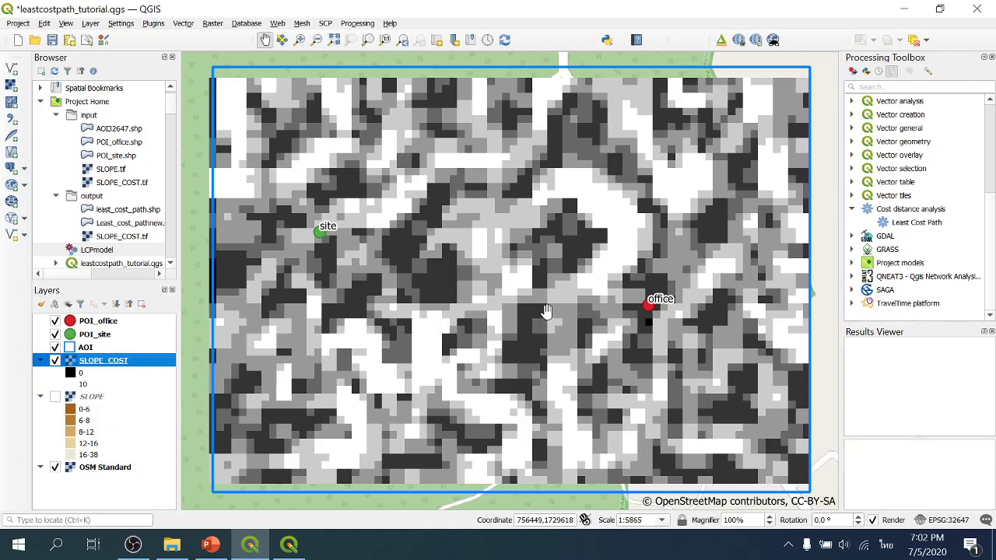
Step: Switch to the LCPmodel designer window and add a vector layer input named POI_office to the model
left_click(918, 225)
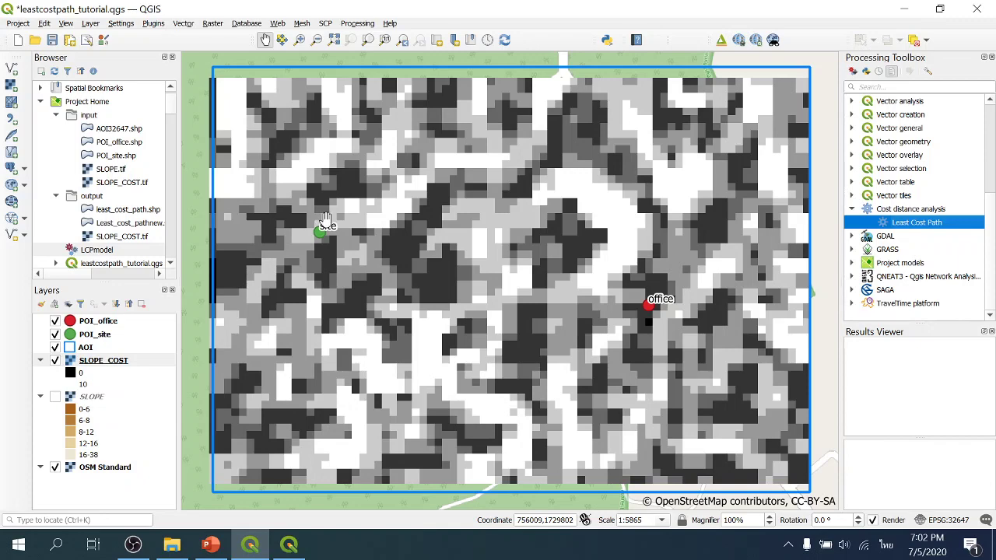
left_click(290, 547)
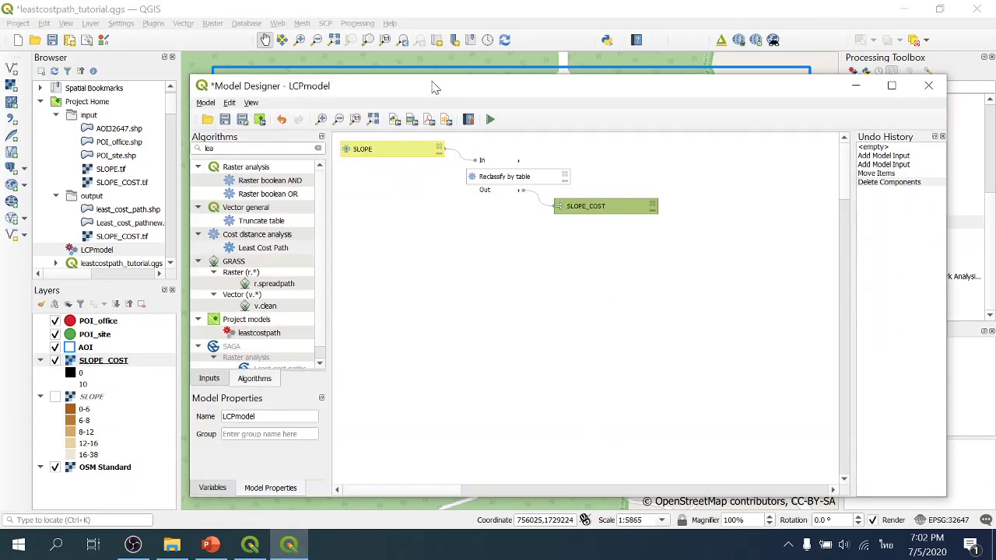
left_click_drag(420, 92, 425, 76)
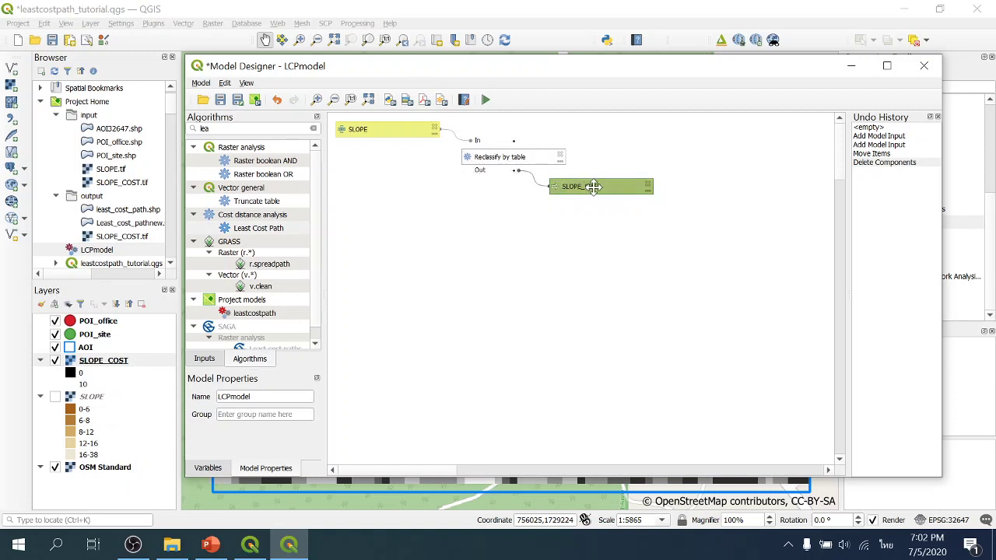
left_click(213, 360)
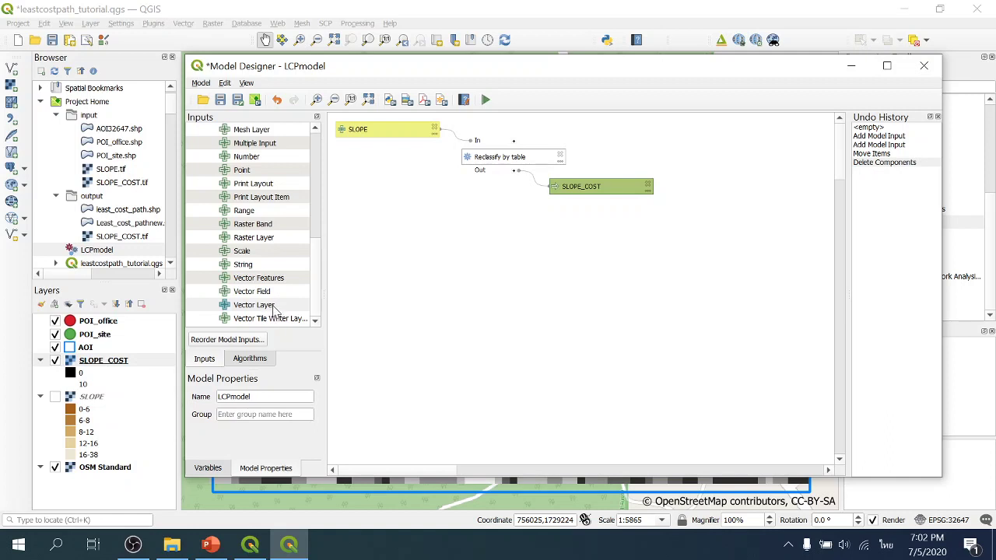
left_click_drag(271, 309, 507, 233)
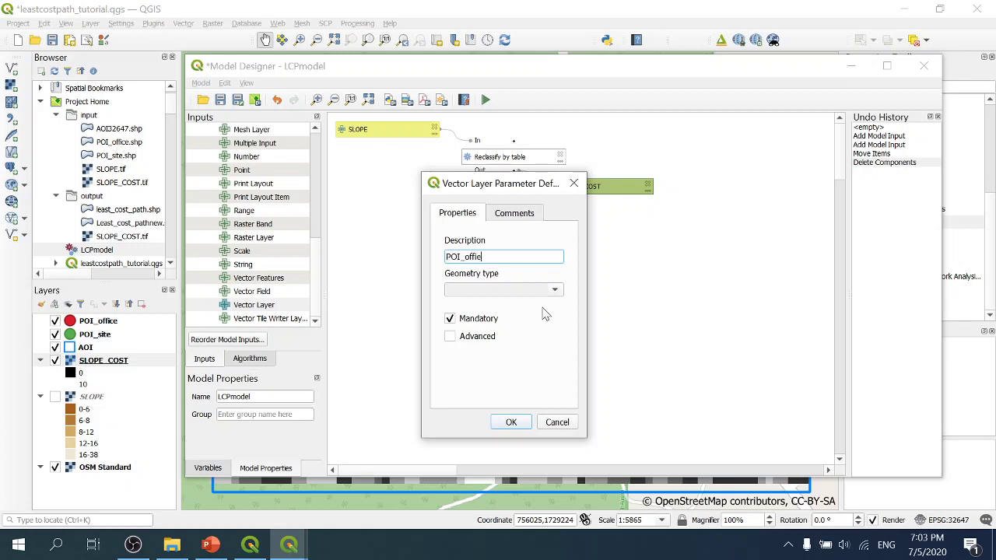
left_click(529, 425)
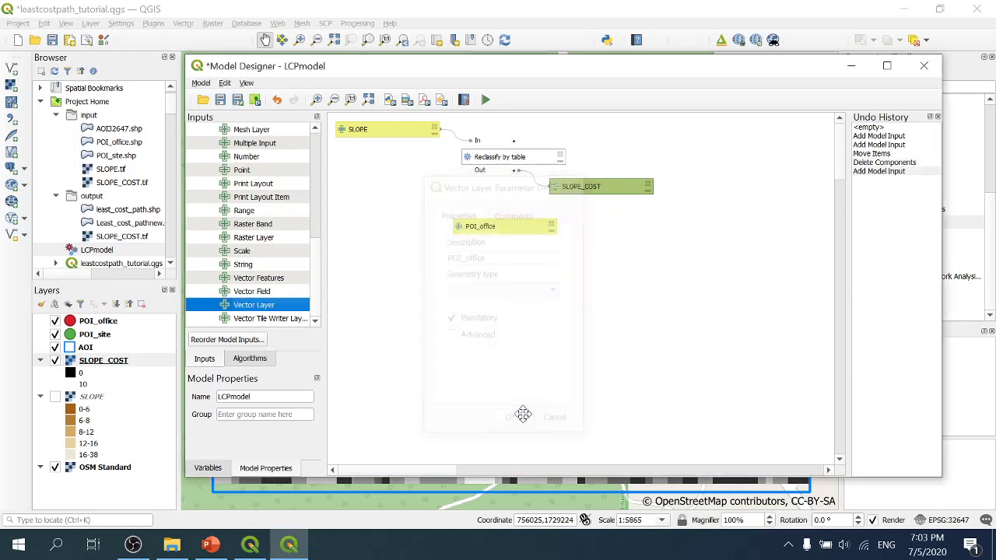
Step: Add a second vector layer input named POI_site and place it directly below POI_office
left_click_drag(247, 307, 484, 260)
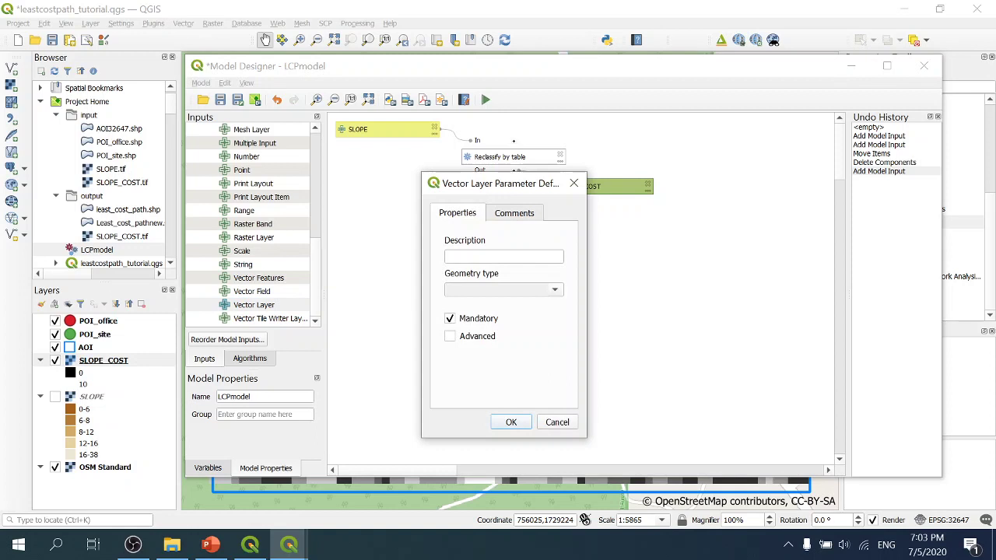
left_click(484, 257)
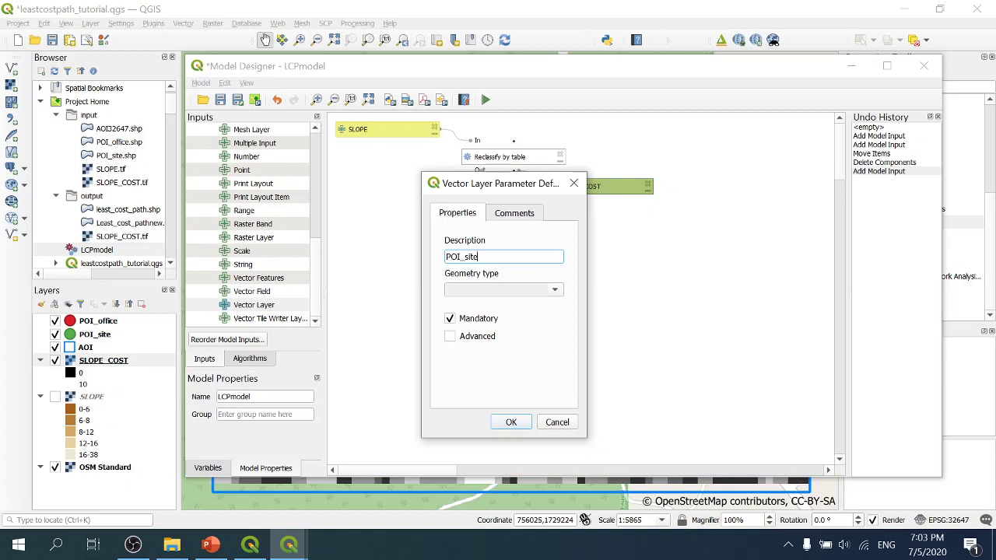
type("POI_site")
left_click(518, 428)
left_click_drag(456, 254, 495, 257)
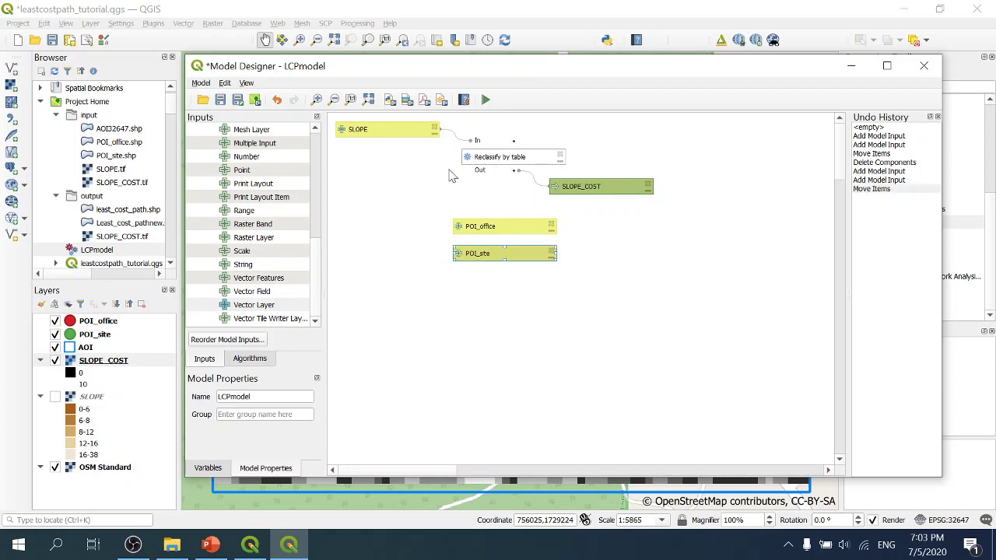
Step: Search the algorithms for "least" and add the Least Cost Path algorithm to the model beside the POI inputs
left_click(256, 358)
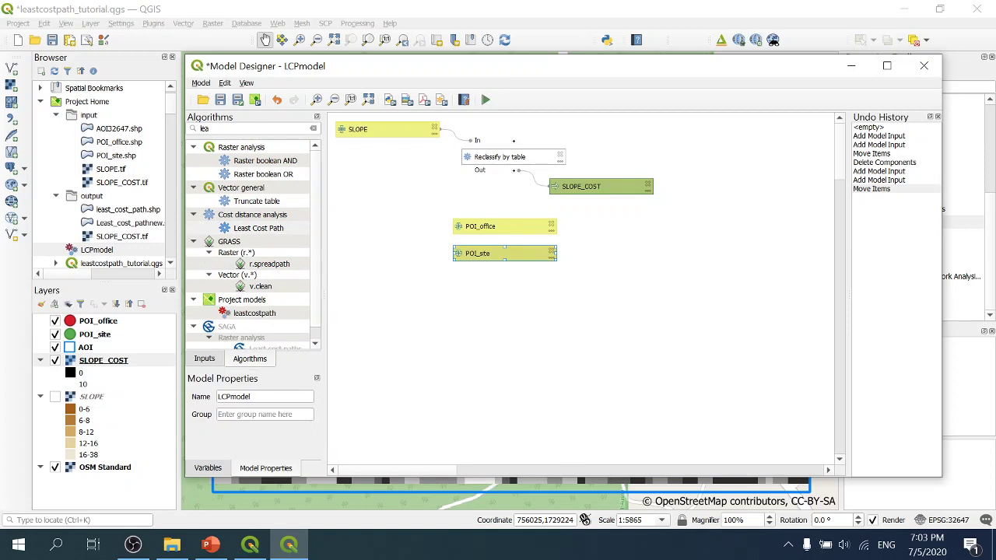
double_click(207, 129)
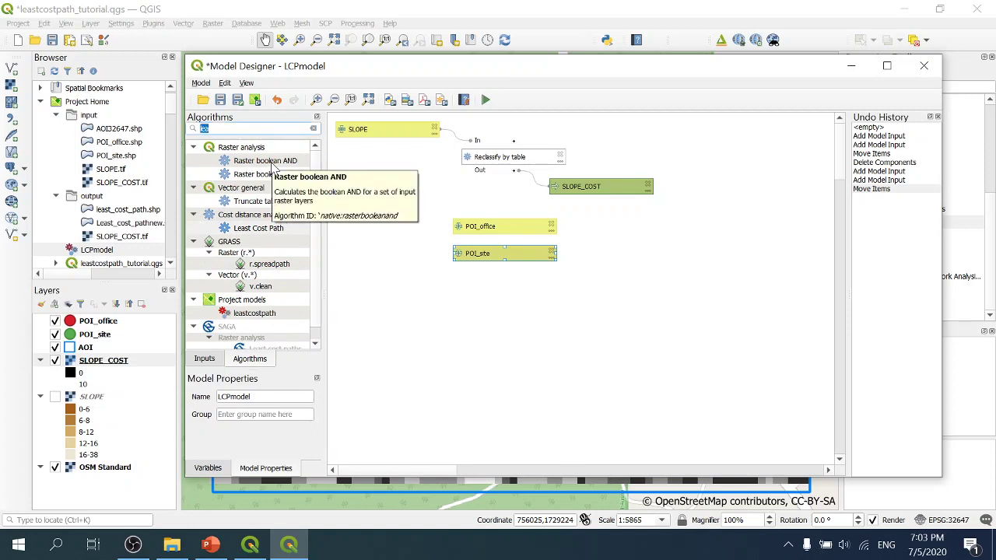
type("le")
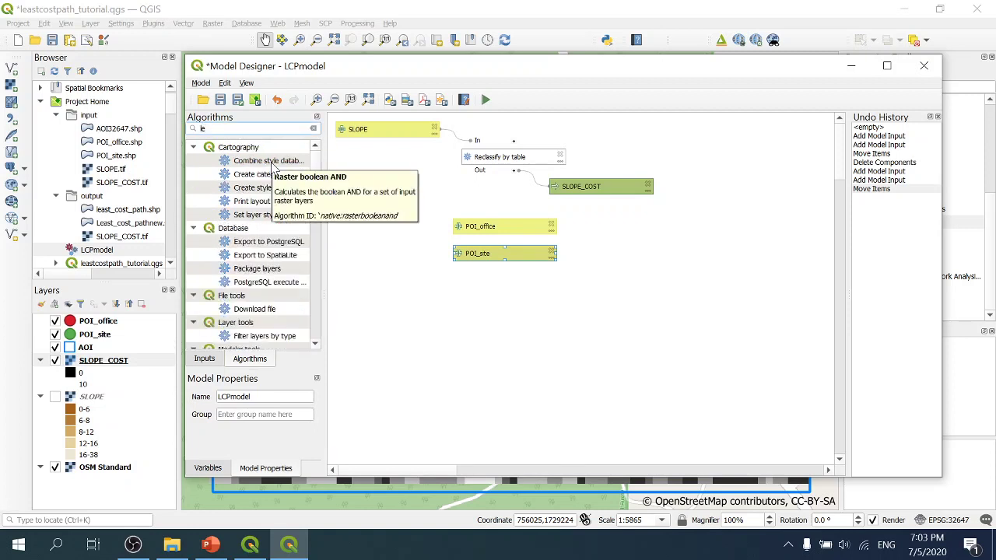
type("ast")
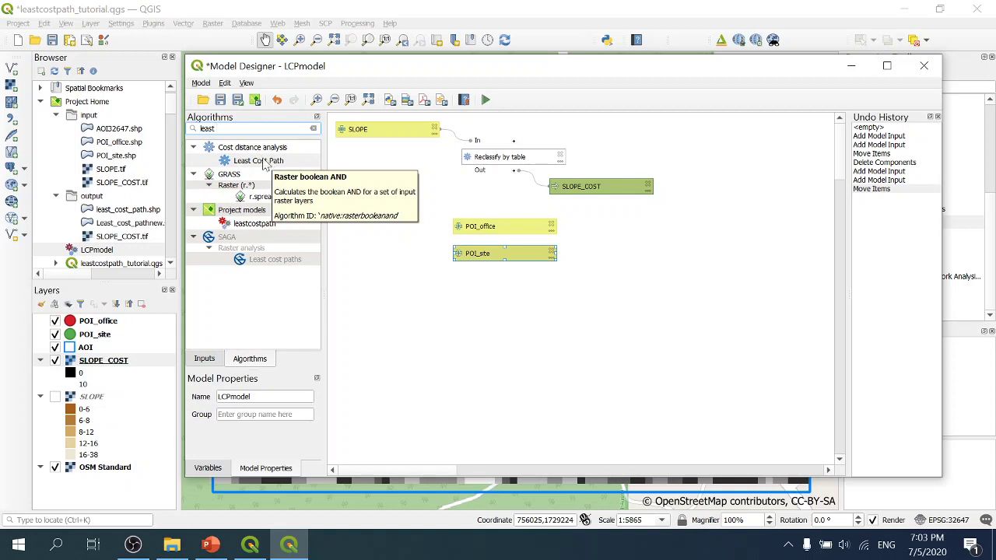
left_click(279, 161)
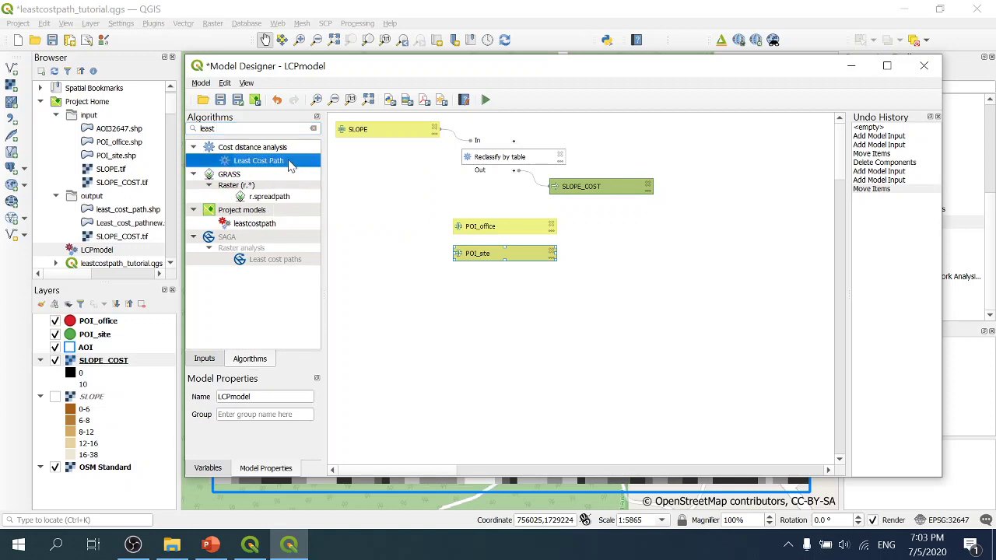
left_click_drag(290, 166, 656, 241)
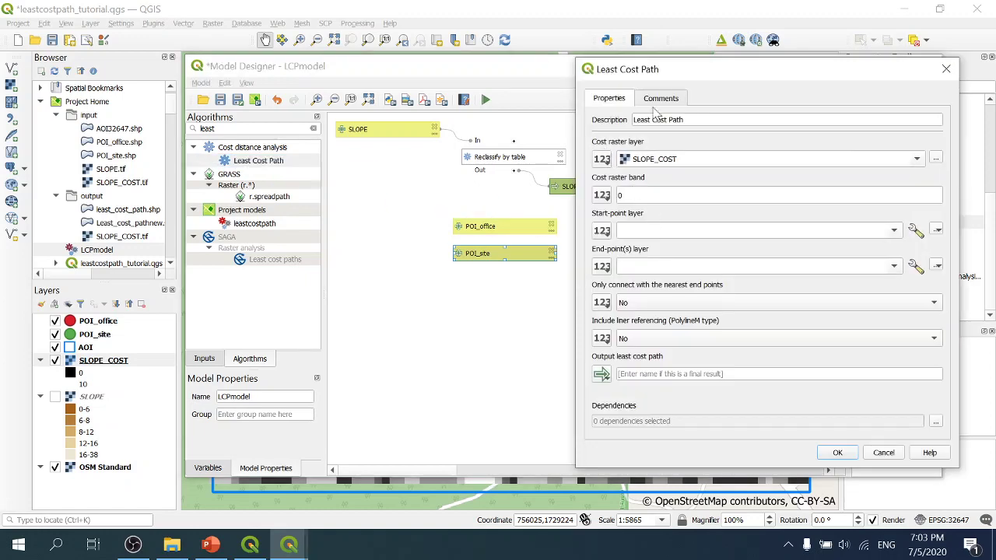
Step: Set the cost raster layer to the "Reclassified raster" output of "Reclassify by table" and the cost raster band to 1
left_click_drag(709, 75, 741, 77)
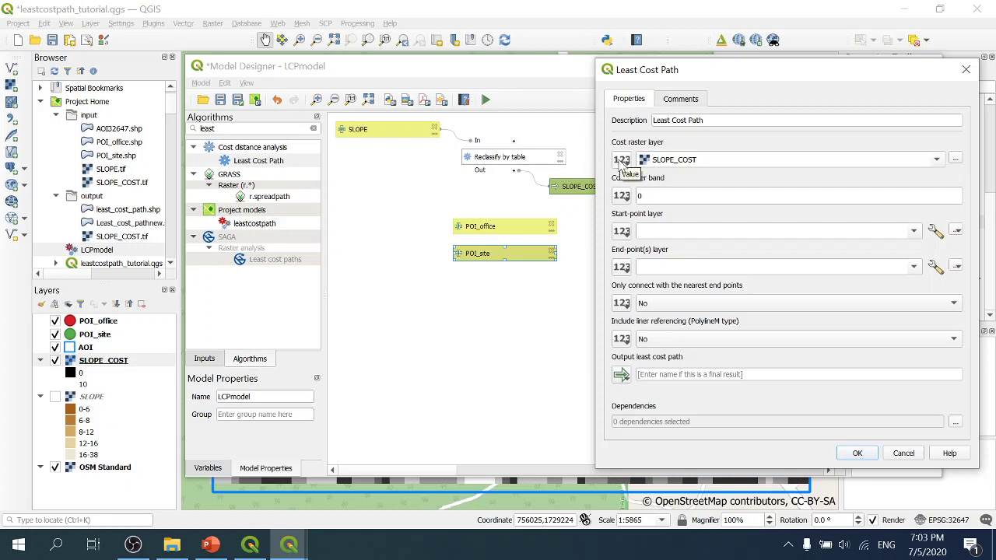
left_click(620, 161)
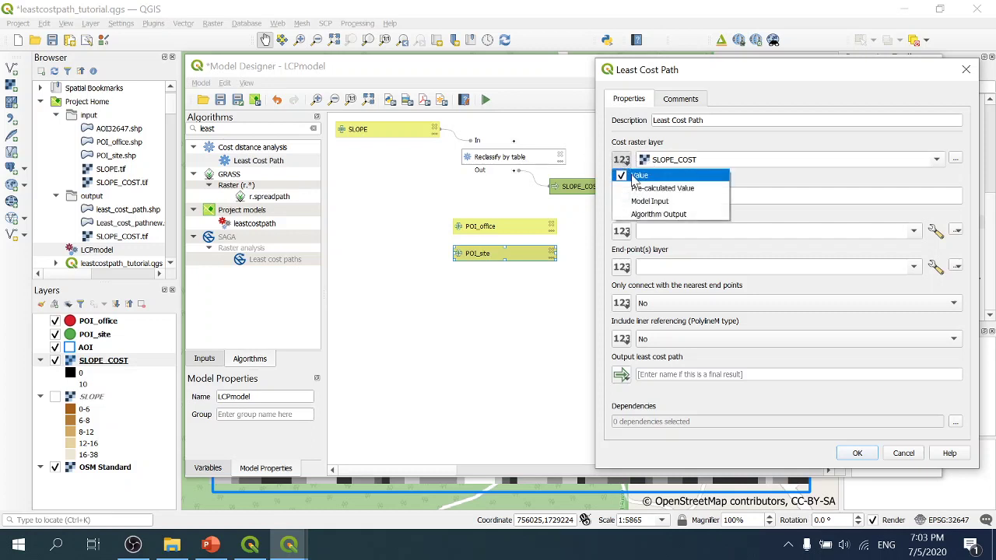
left_click(645, 215)
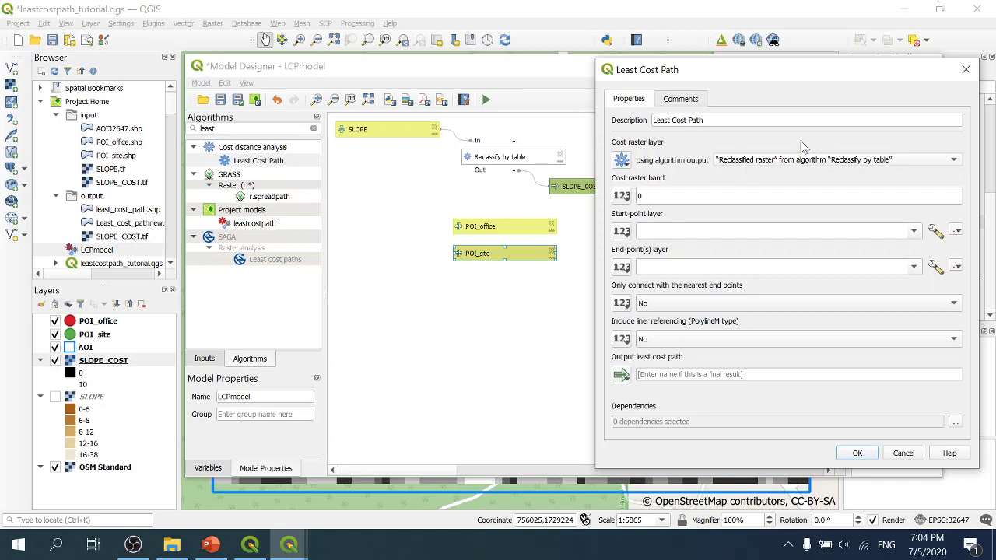
left_click(731, 165)
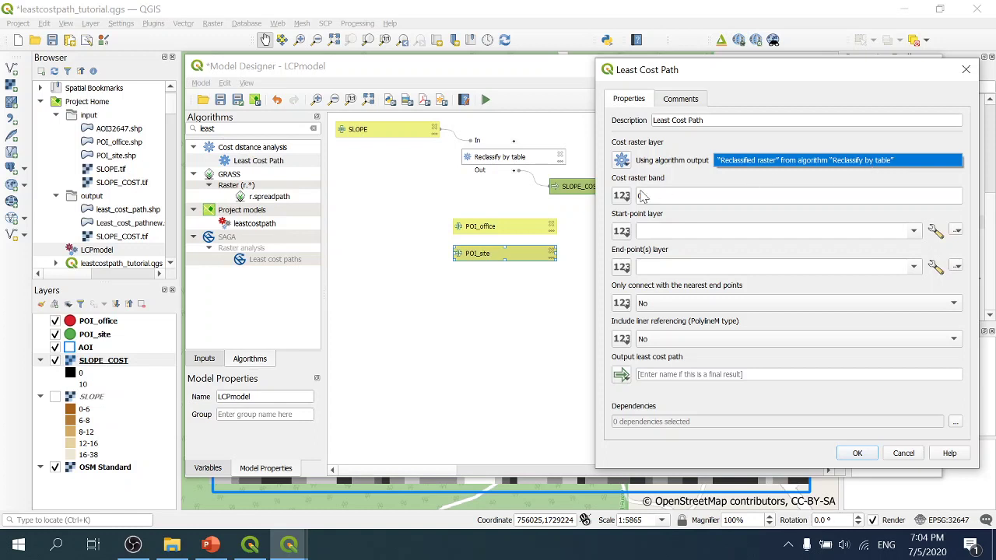
left_click(683, 183)
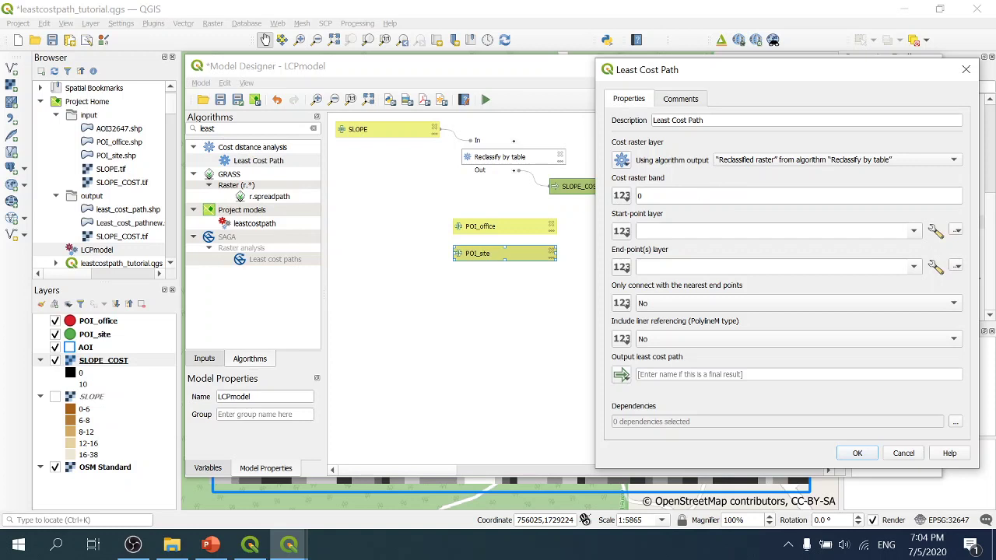
left_click(705, 195)
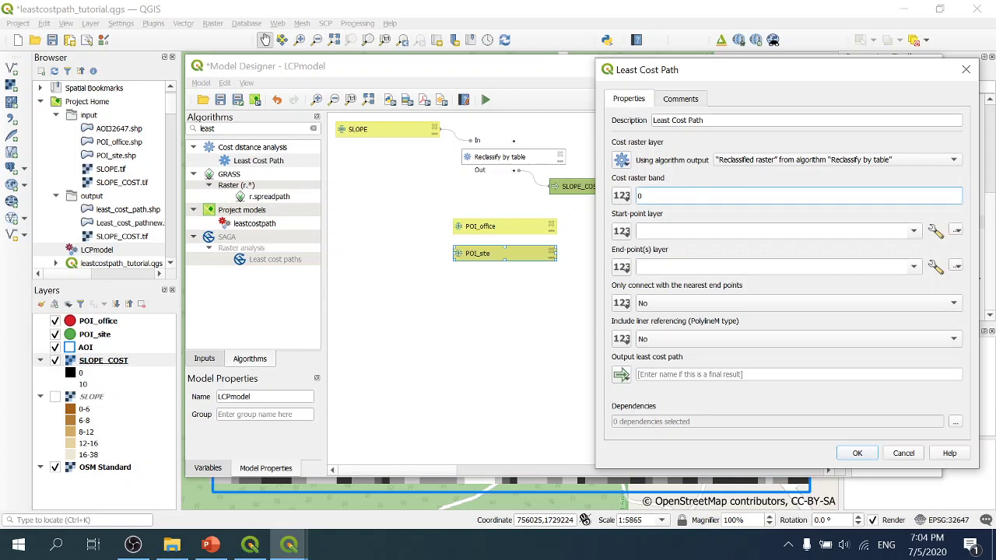
key("BackSpace")
left_click(683, 212)
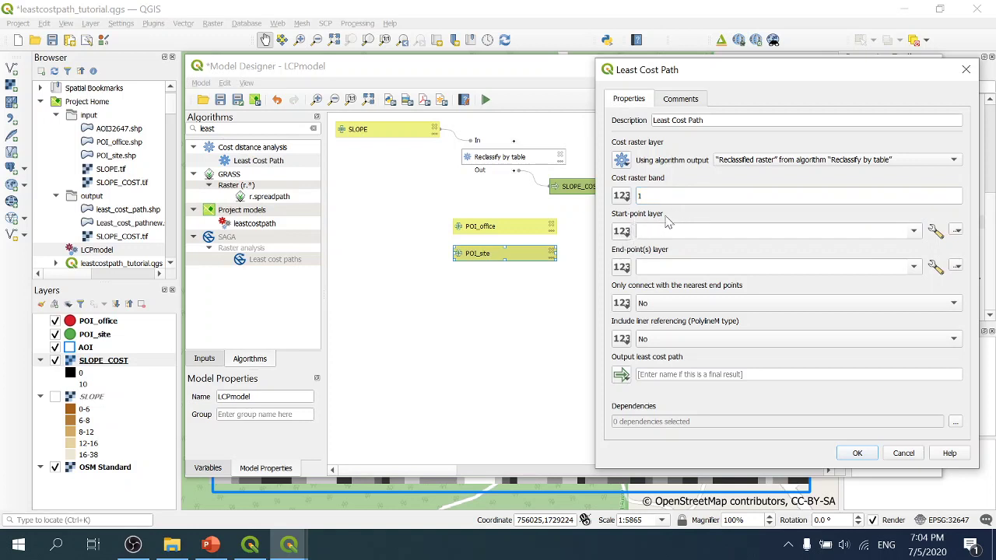
Step: Set the start-point layer of the Least Cost Path algorithm to the model input POI_office
left_click(629, 234)
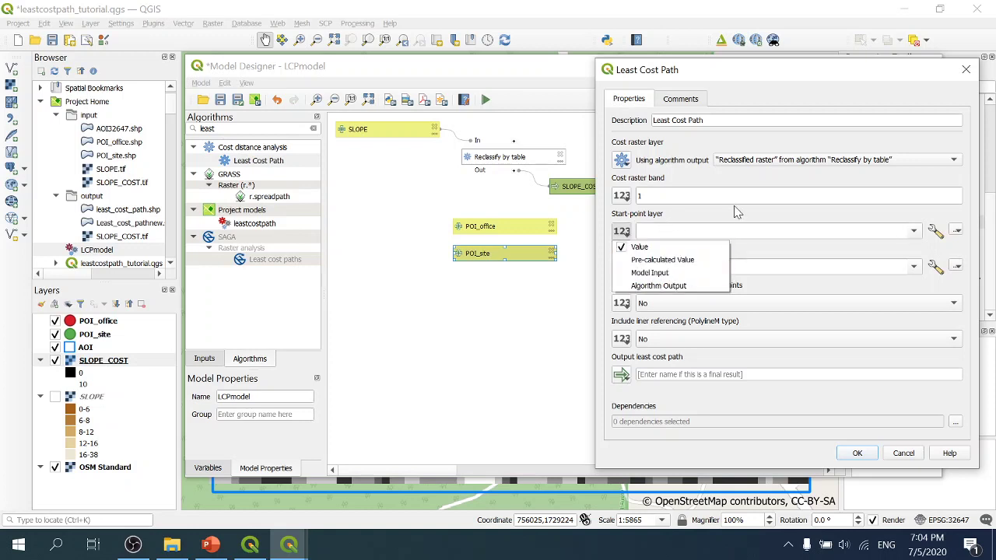
left_click(706, 213)
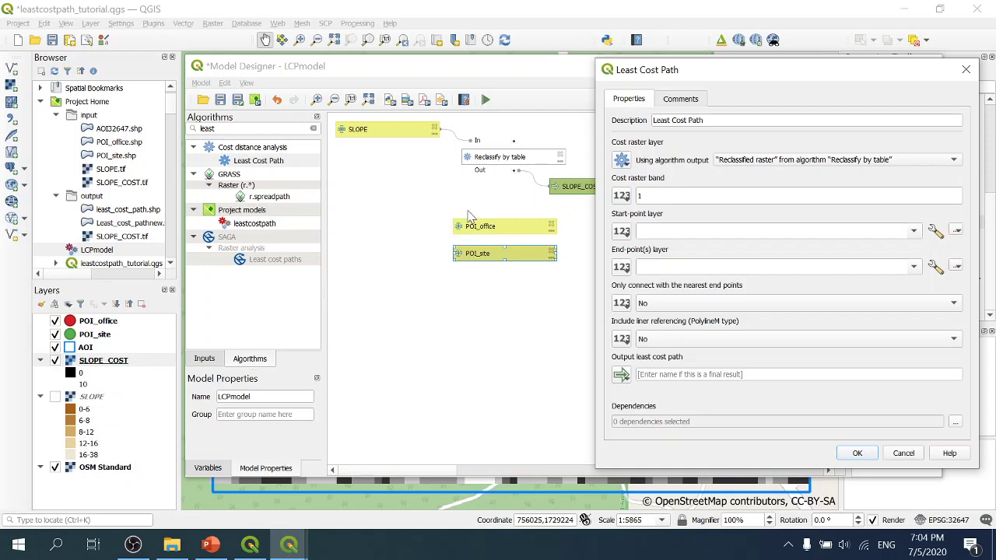
left_click(623, 234)
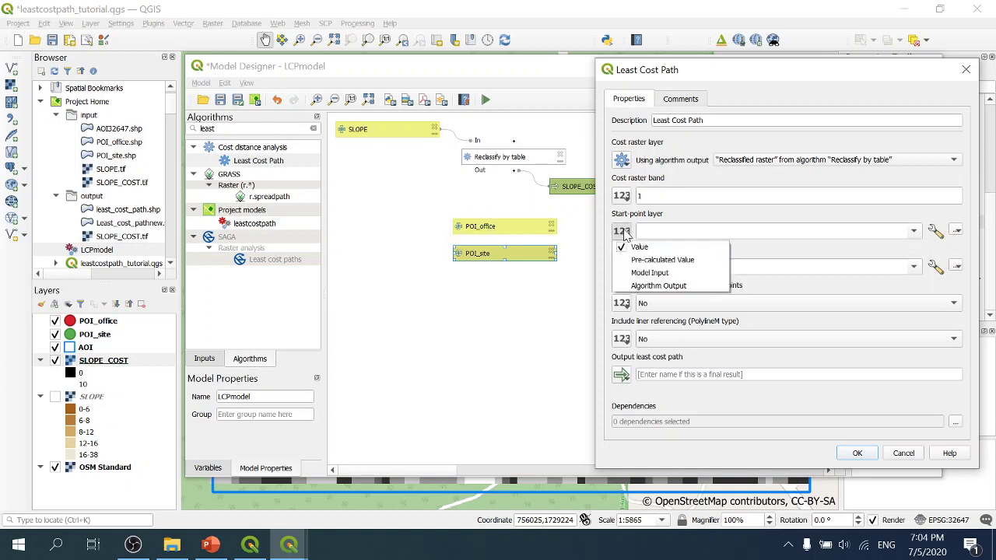
left_click(658, 274)
left_click(724, 234)
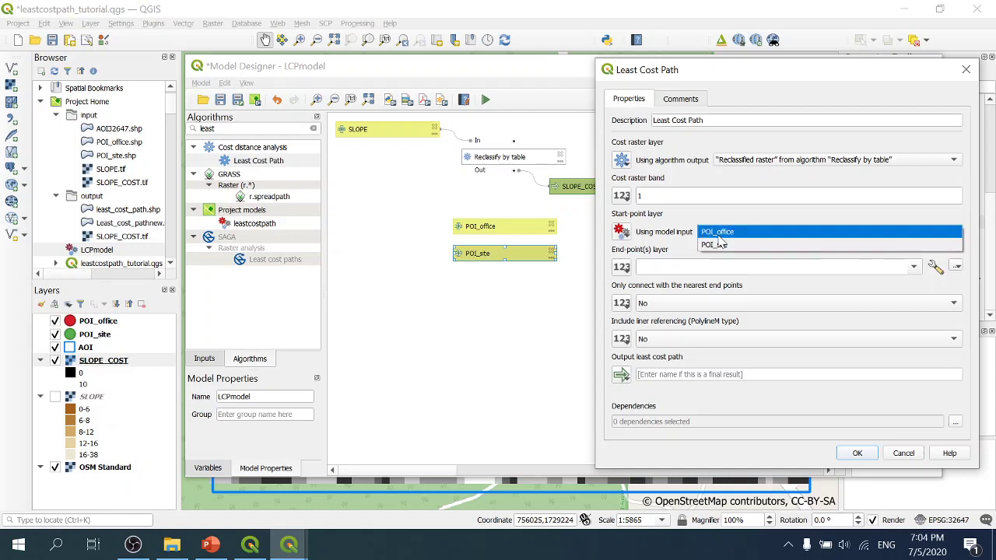
left_click(727, 233)
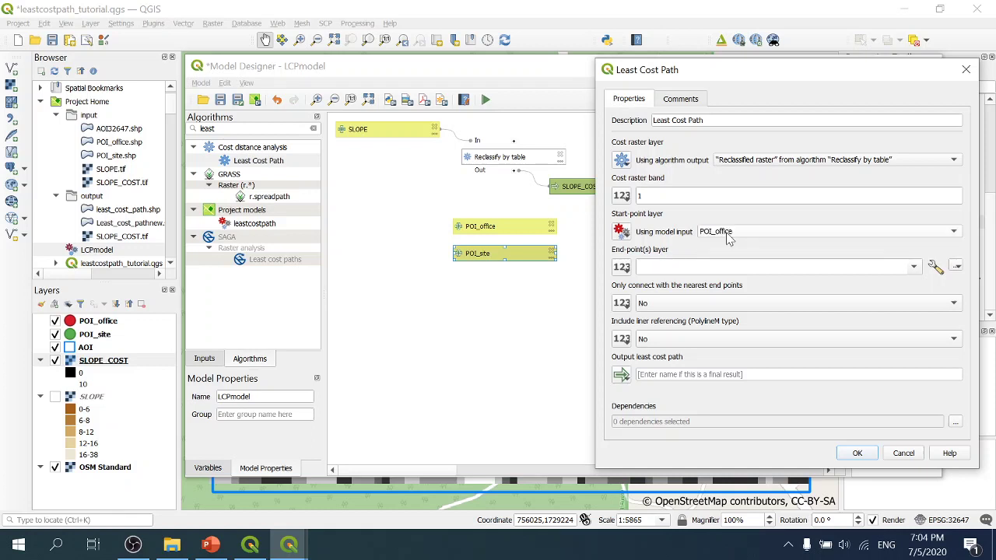
Step: Set the end-point(s) layer of the Least Cost Path algorithm to the model input POI_site
left_click(623, 269)
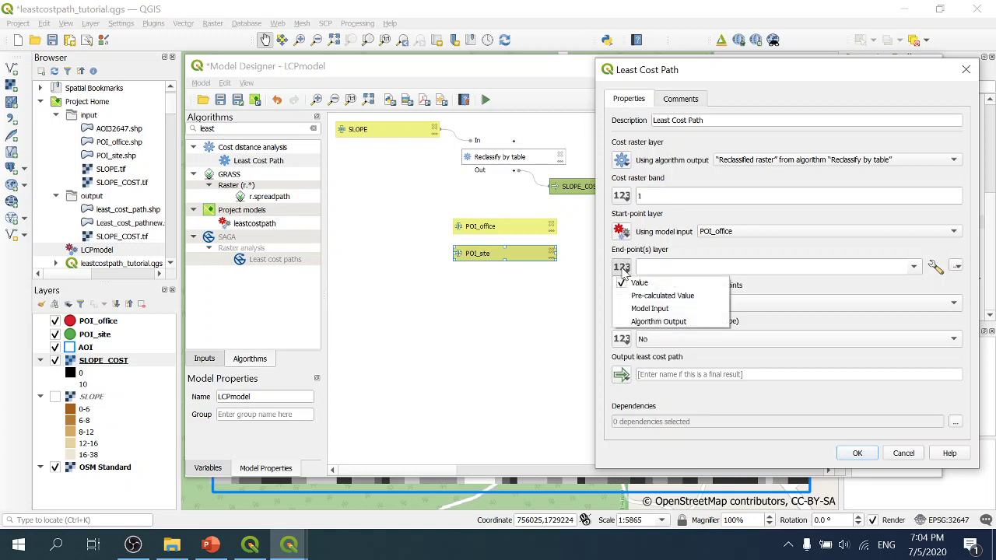
left_click(658, 309)
left_click(722, 269)
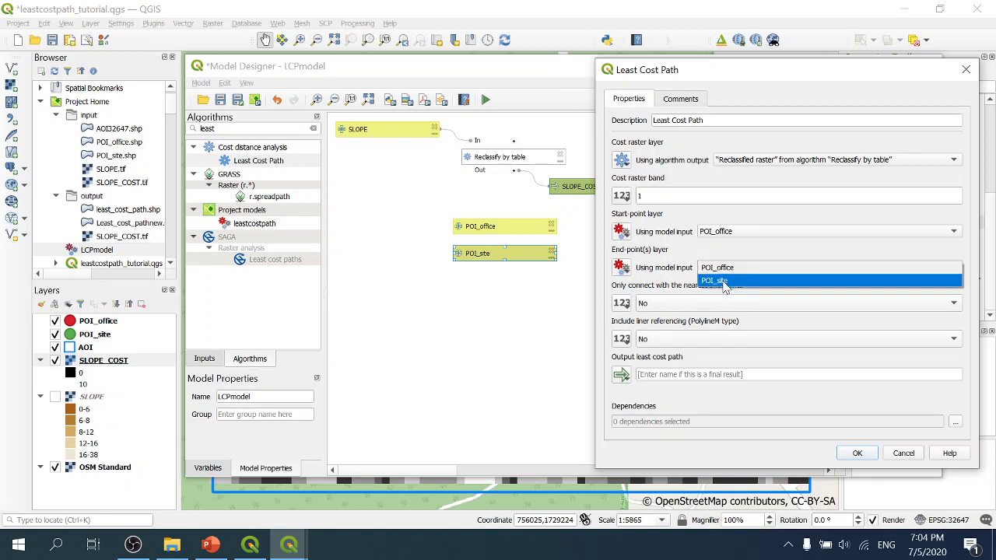
left_click(724, 281)
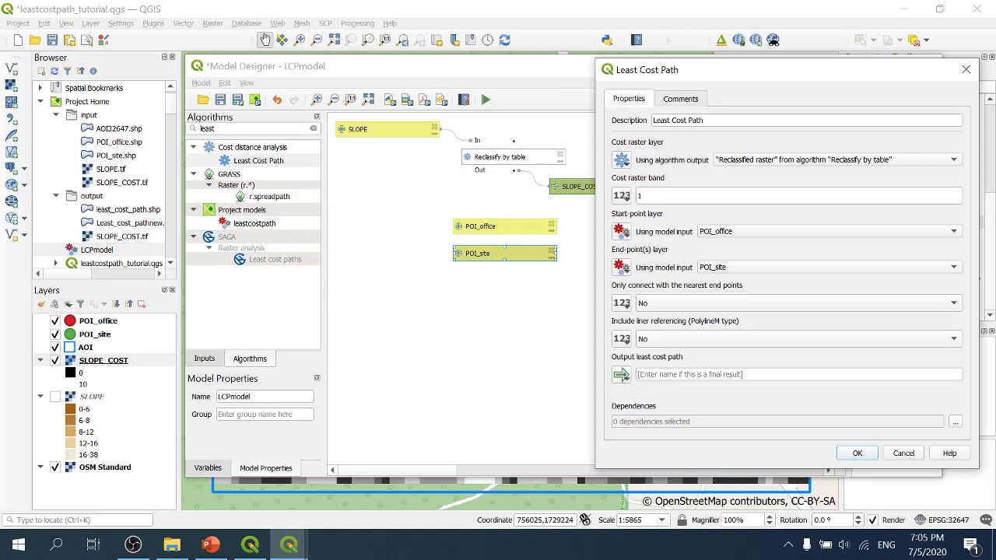
Step: Name the algorithm's final output LEAST_COST_PATH and accept the Least Cost Path settings
left_click(685, 375)
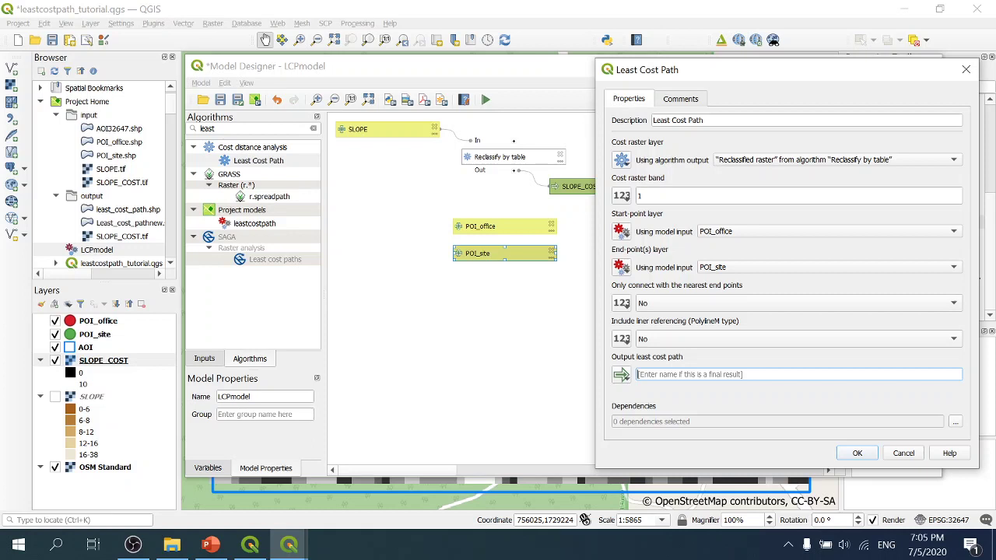
type("LEAST_COST_PATH")
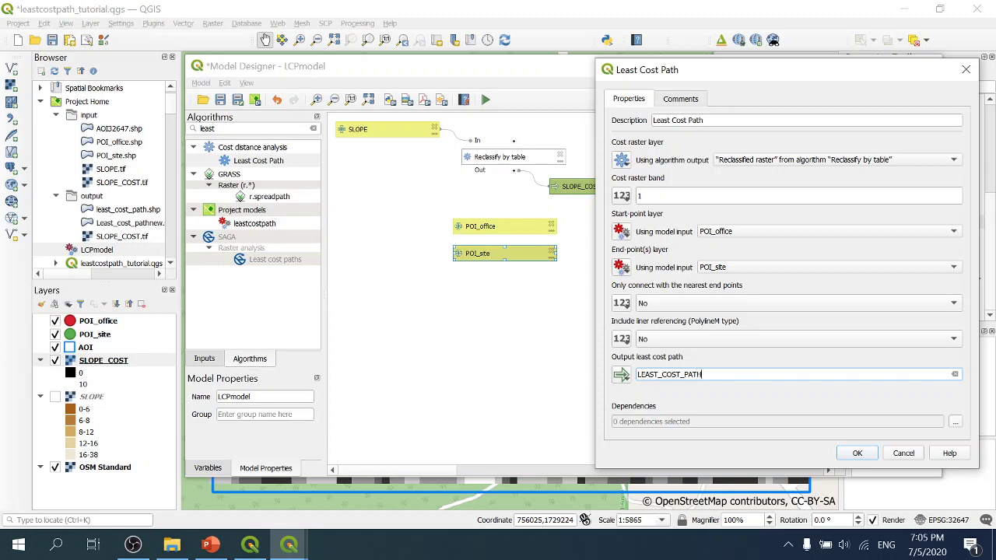
left_click(857, 454)
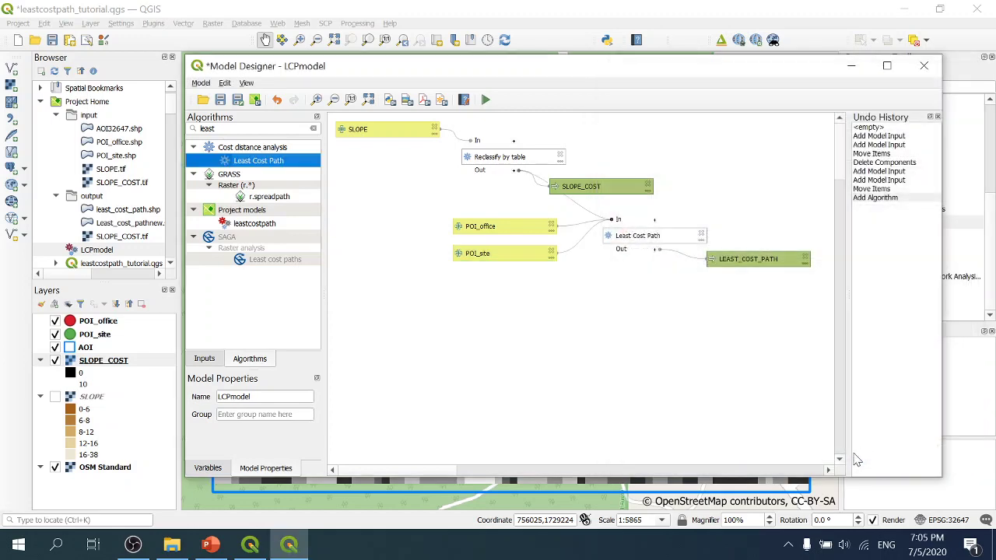
Step: Set the LEAST_COST_PATH output's default value to a SHP file named least_cost_path_officetosite in the tutorial's output folder
double_click(767, 263)
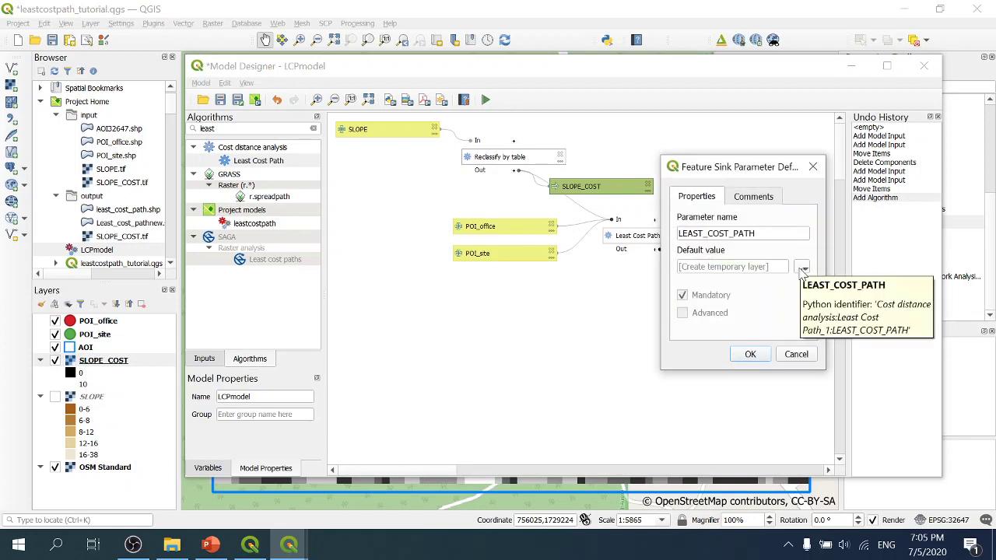
left_click(802, 267)
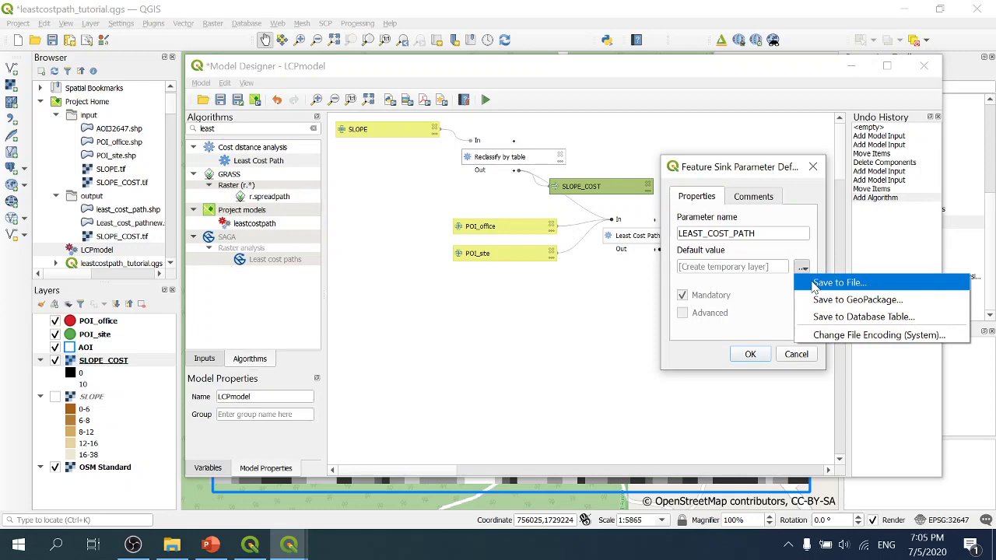
left_click(832, 283)
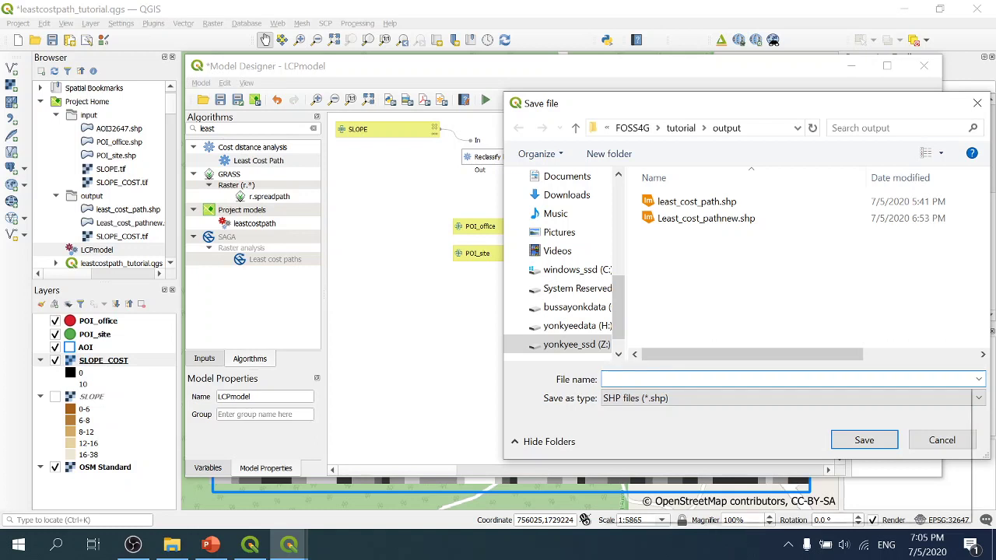
type("least_c")
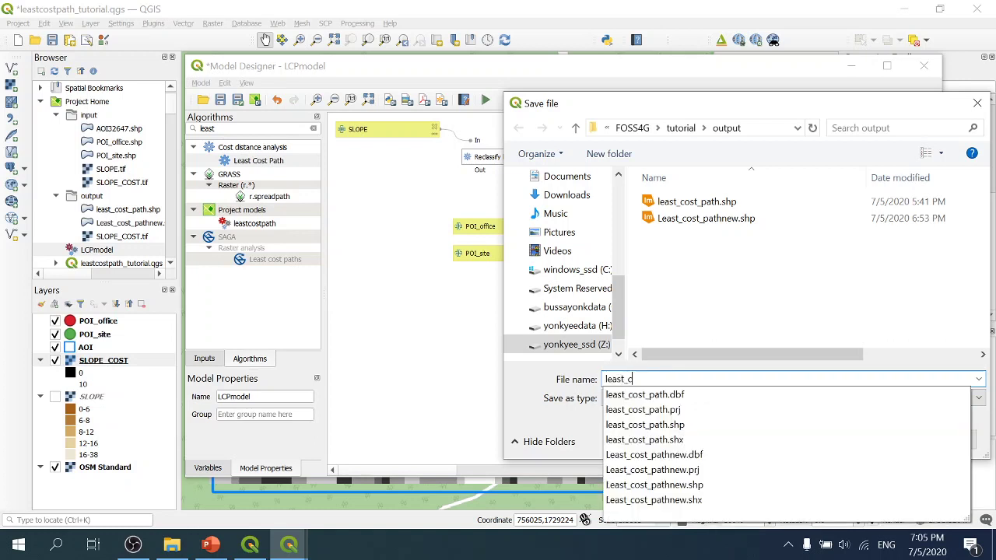
type("ost_a")
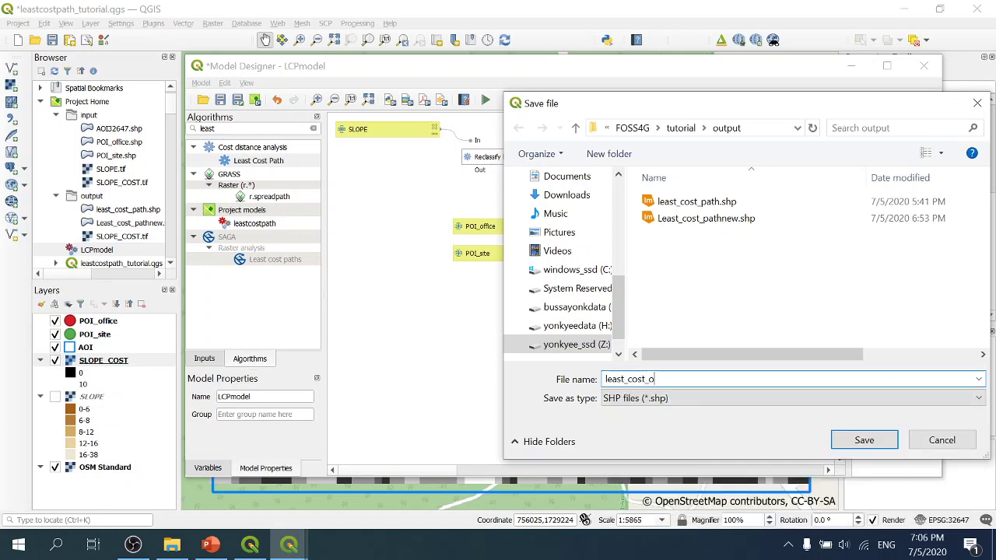
key("BackSpace")
type("2")
key("BackSpace")
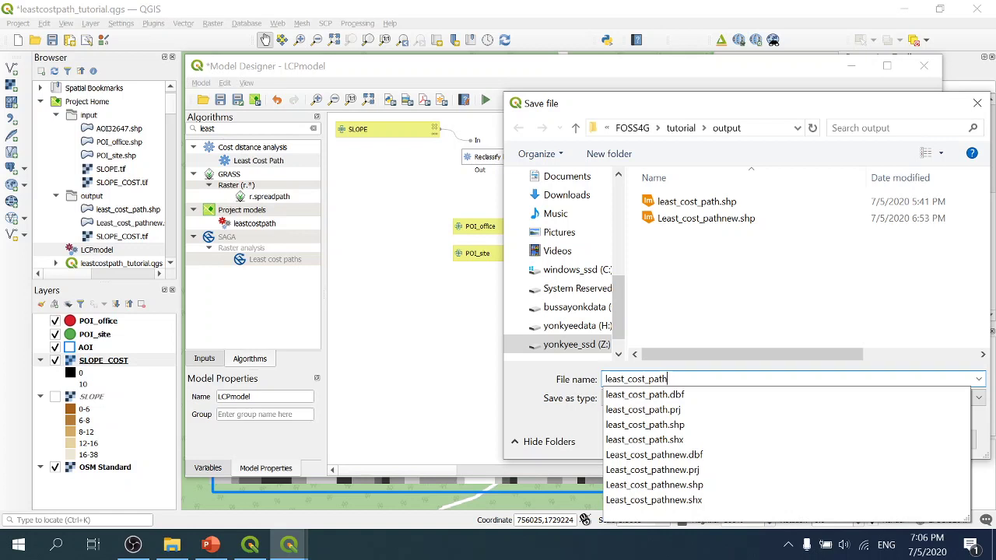
type("_officetosite")
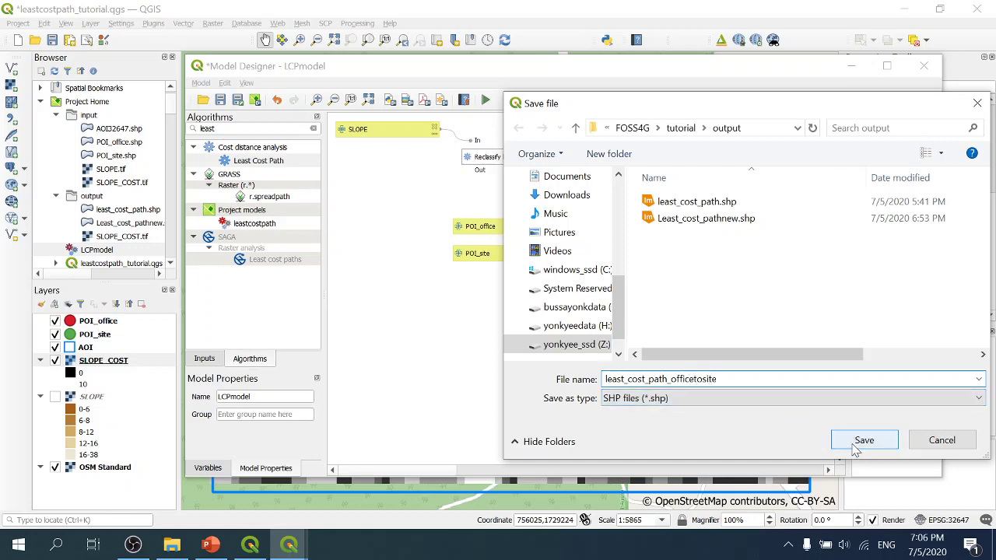
left_click(623, 403)
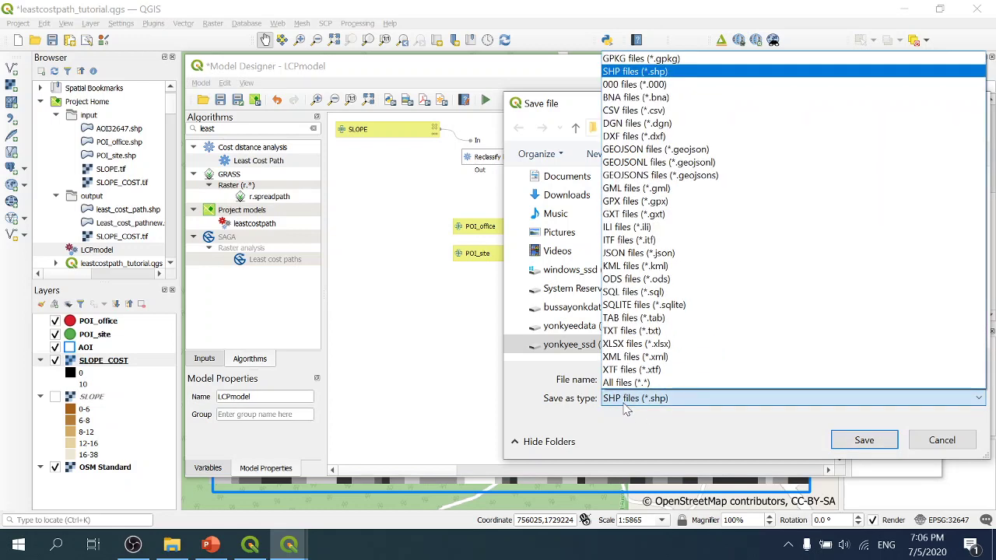
left_click(624, 405)
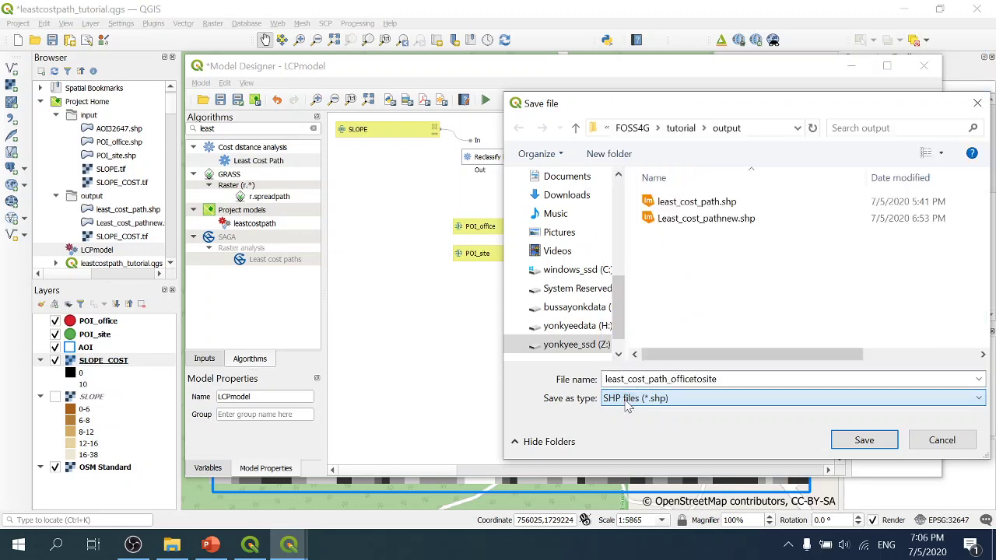
left_click(864, 440)
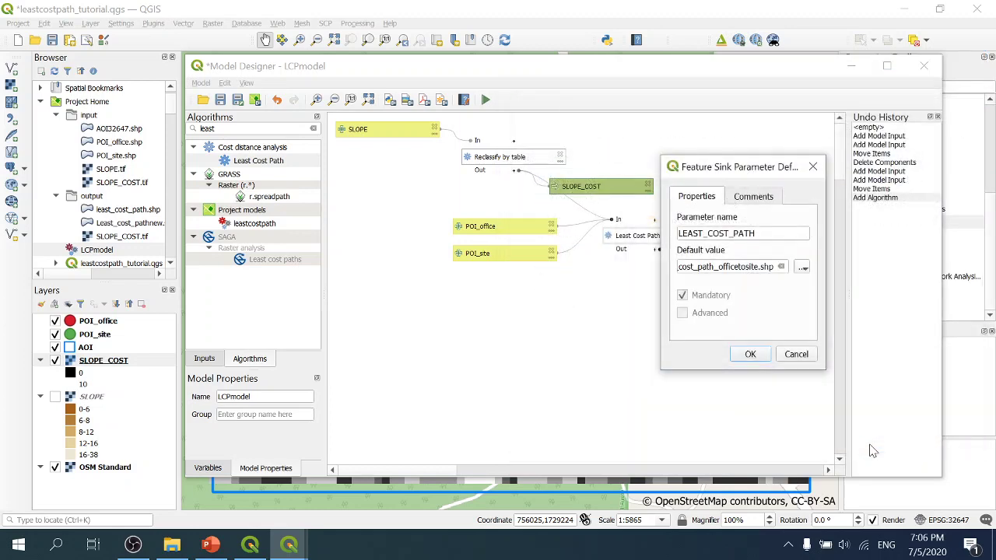
left_click(750, 355)
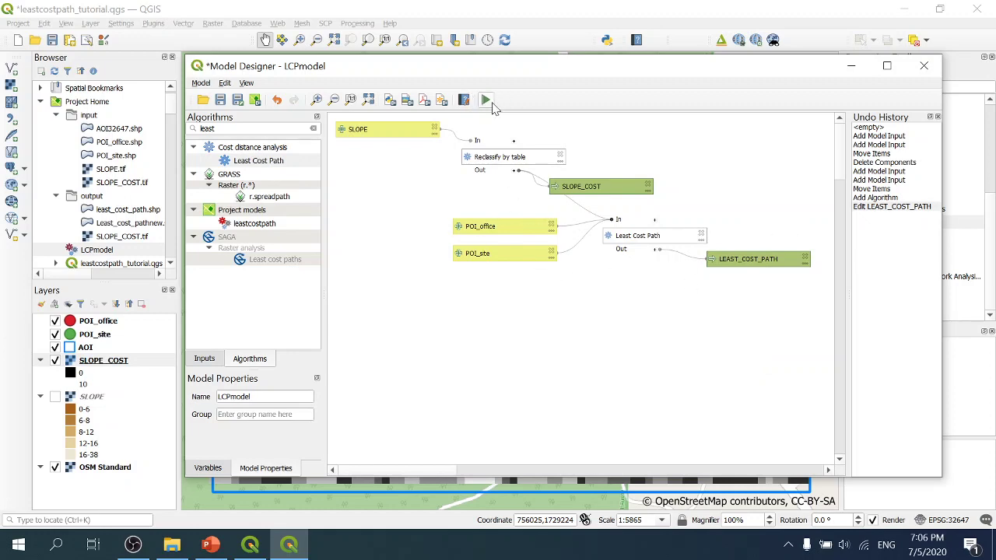
Step: Open the LCPmodel run dialog and assign the POI_office, POI_site and SLOPE layers to the inputs of the same names
left_click(485, 101)
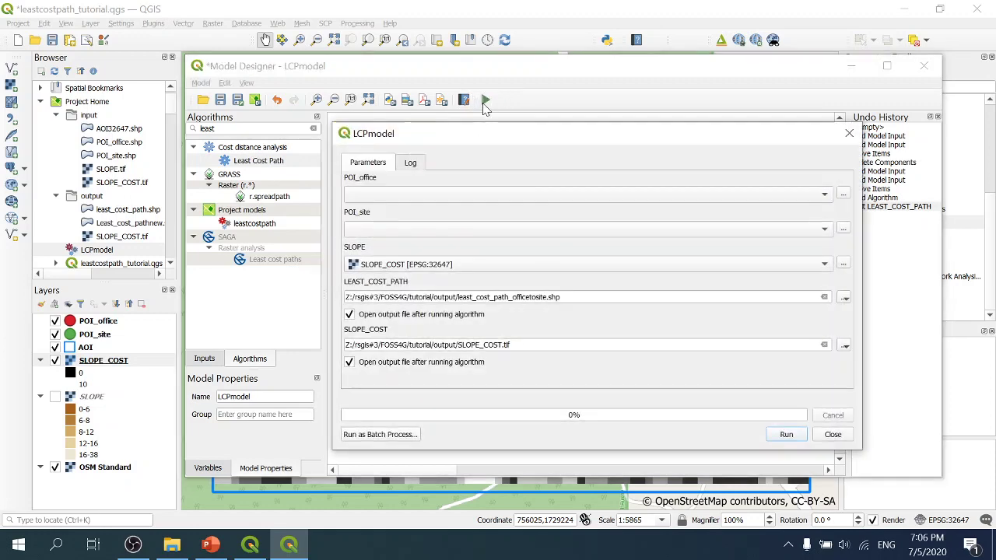
left_click(817, 195)
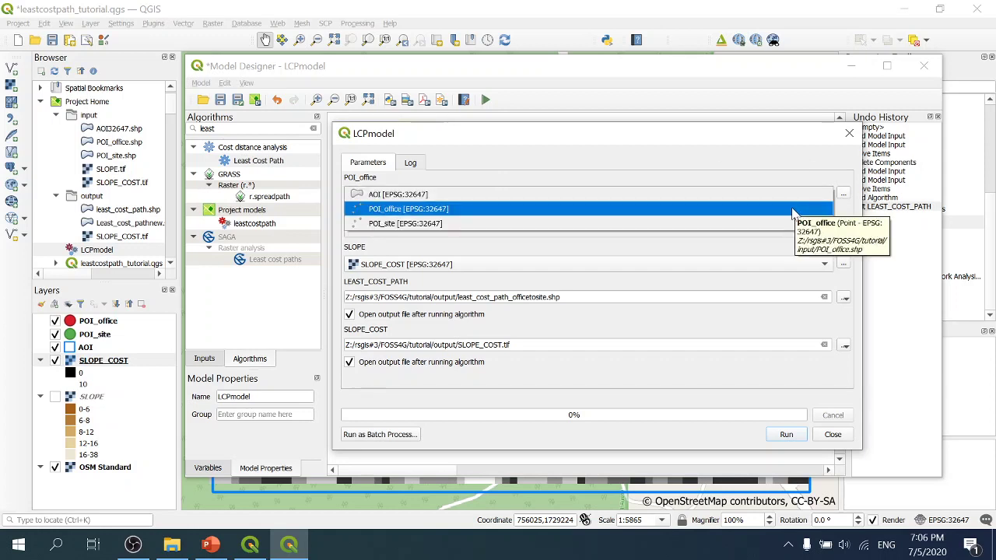
left_click(795, 212)
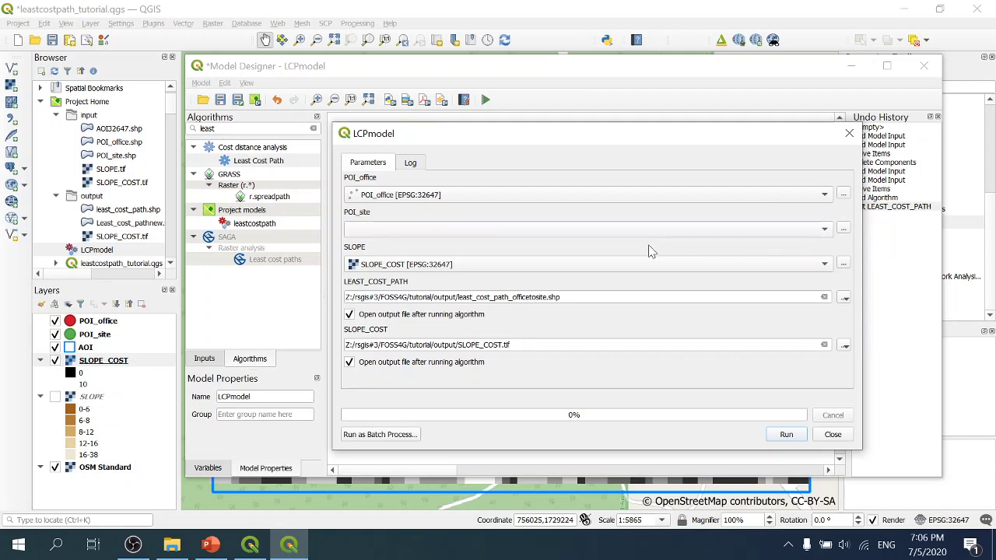
left_click(589, 230)
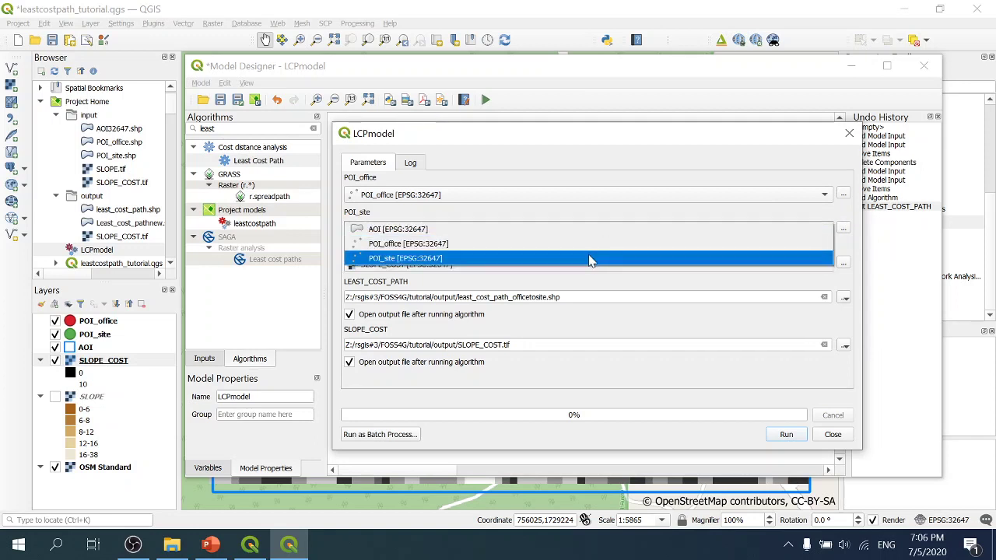
left_click(592, 257)
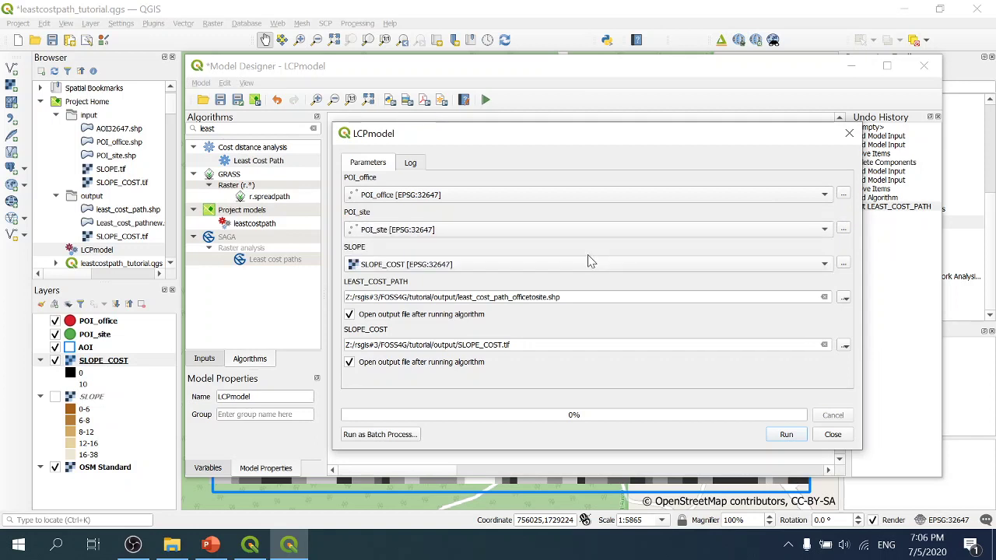
left_click(513, 270)
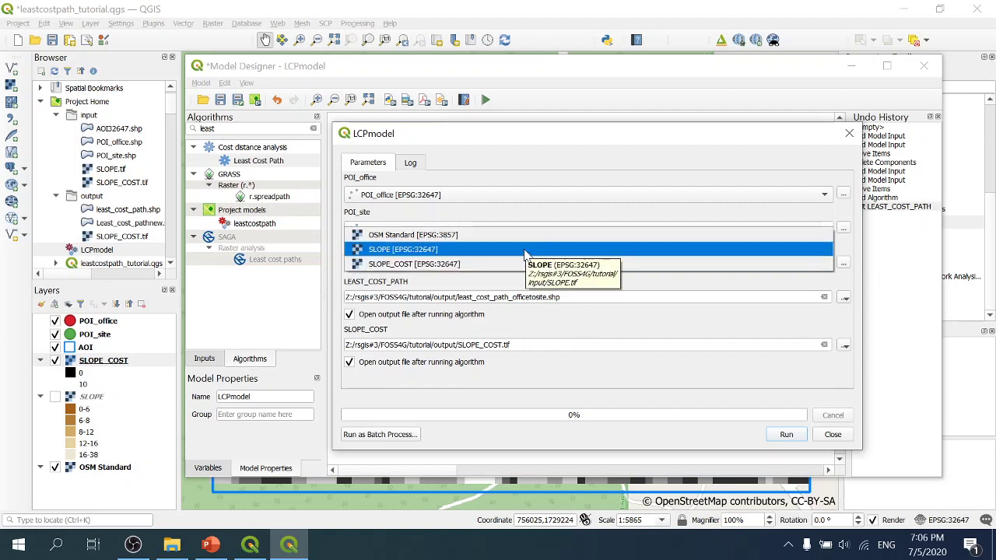
left_click(526, 250)
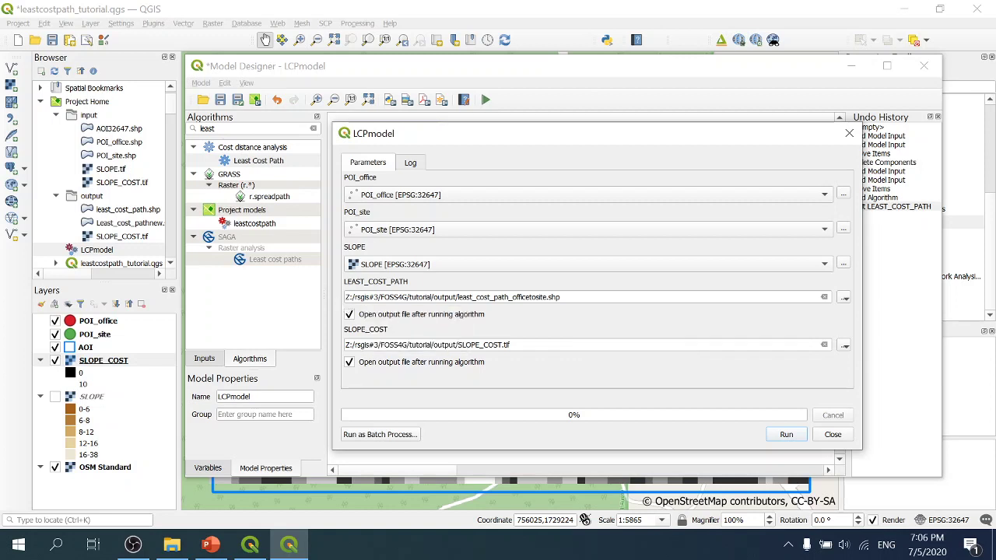
Step: Check the folder and file name of the LEAST_COST_PATH output and run the model
left_click_drag(346, 297, 456, 298)
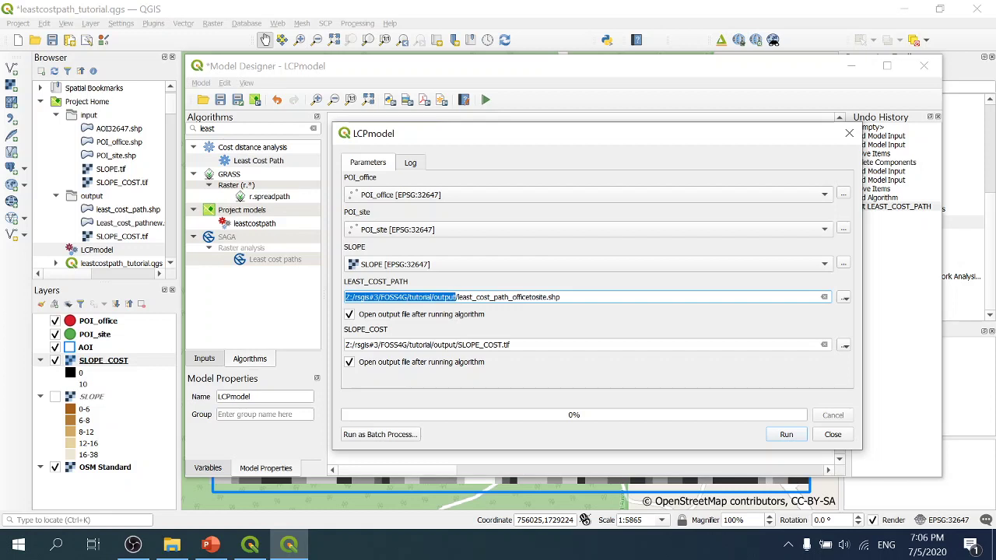
key("Right")
key("shift+End")
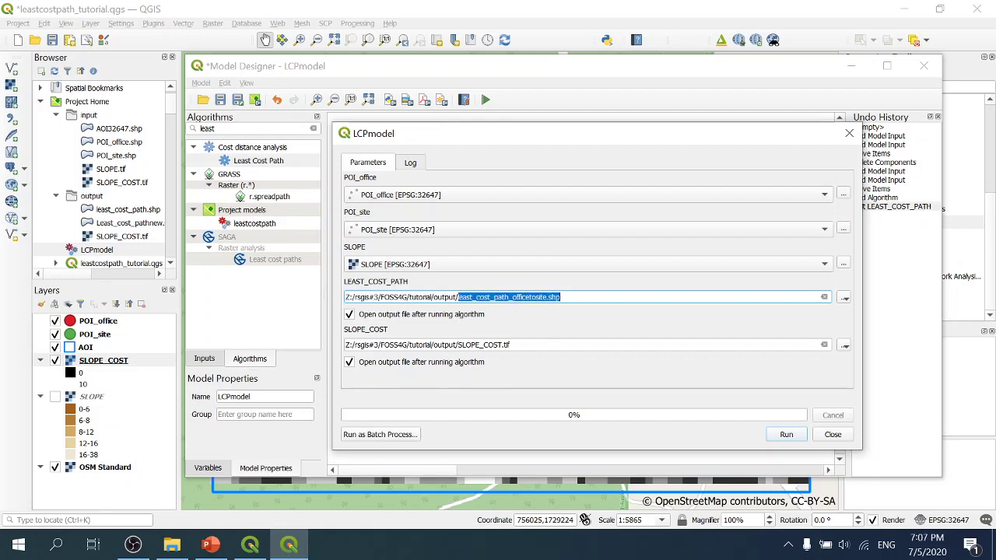
left_click(785, 438)
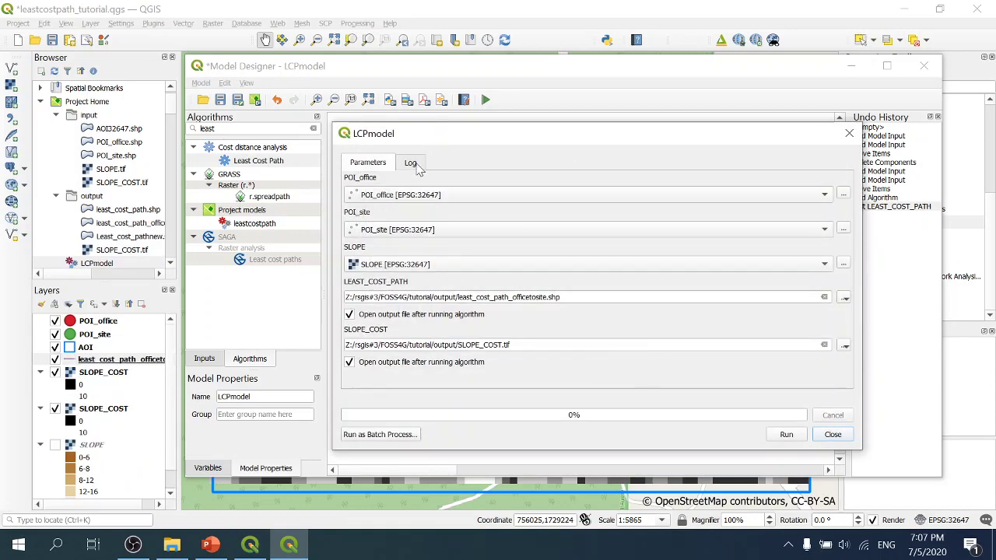
Step: Review the model run's log from beginning to end, close the run dialog and minimize the Model Designer to view the map
left_click(411, 163)
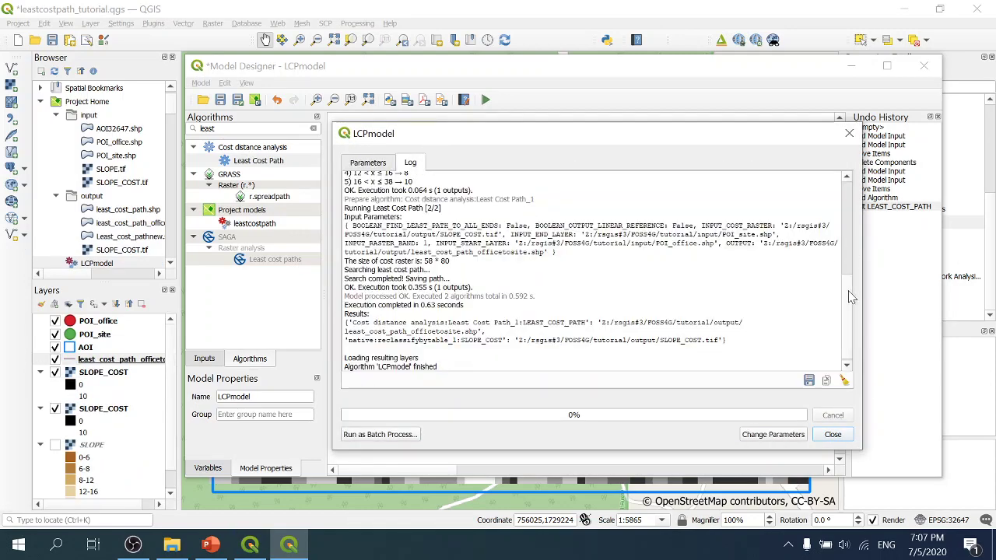
scroll(852, 276, "up", 3)
scroll(852, 276, "up", 7)
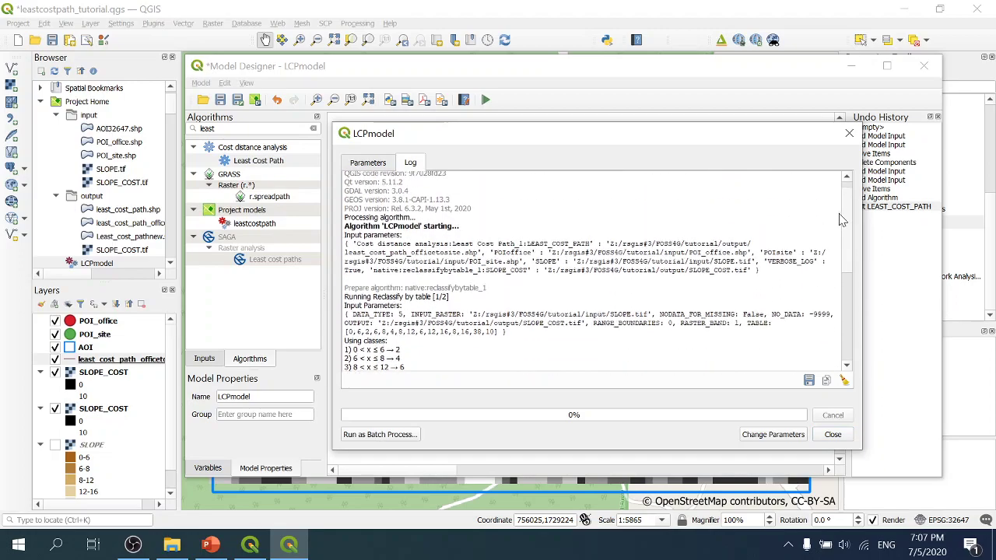
left_click_drag(850, 206, 859, 321)
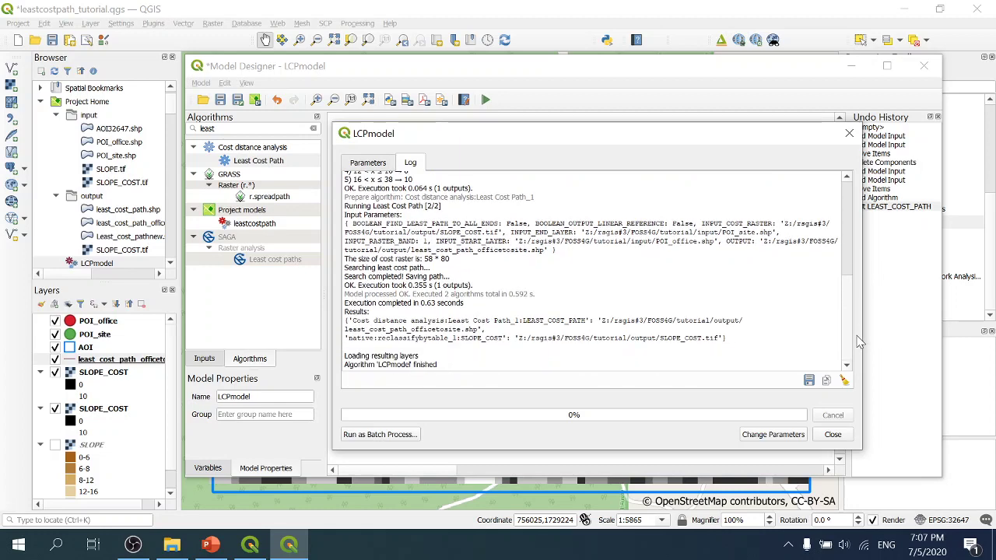
left_click(833, 434)
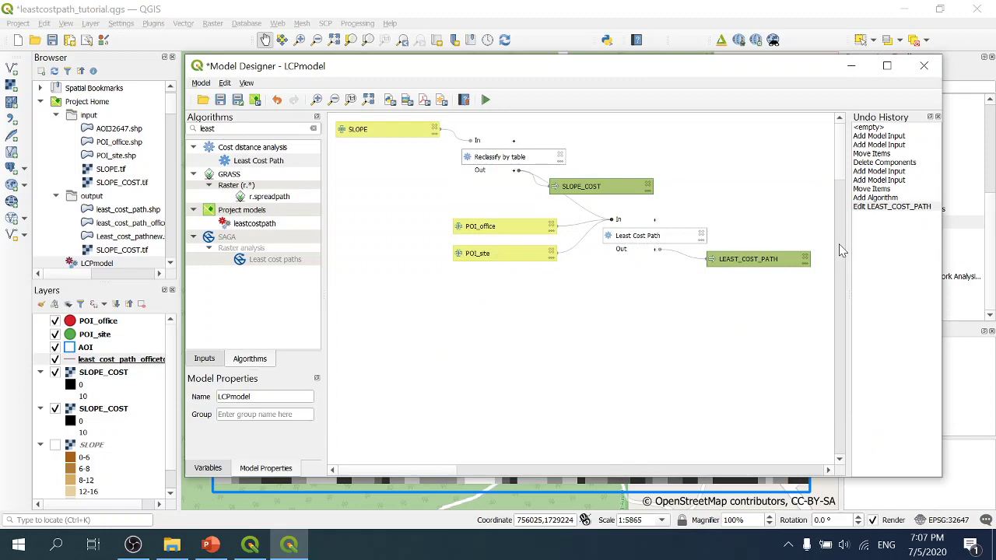
left_click(852, 67)
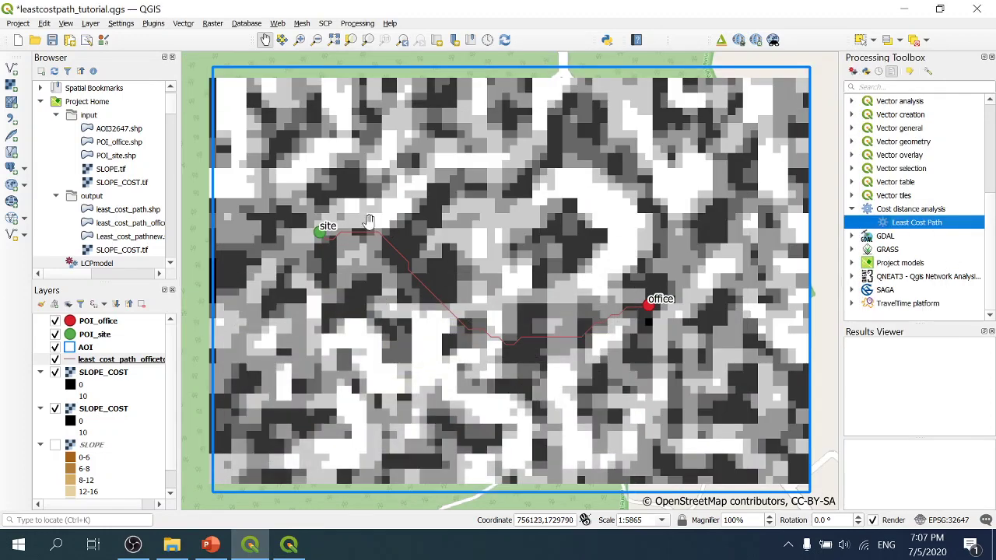
Step: Style the least_cost_path_officetosite layer with the dash red symbol at a width of 1.06 mm and display it on the map
left_click(55, 372)
left_click(56, 360)
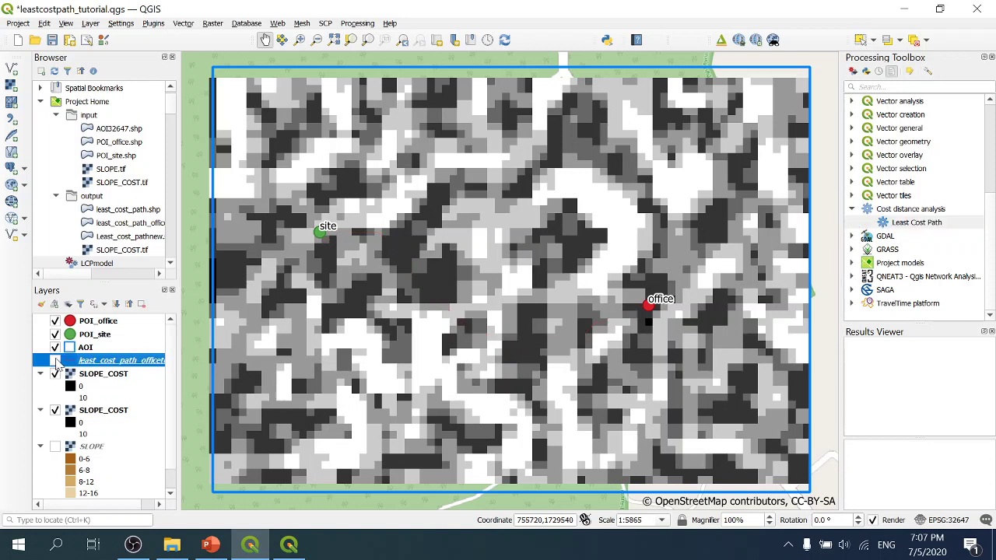
double_click(56, 362)
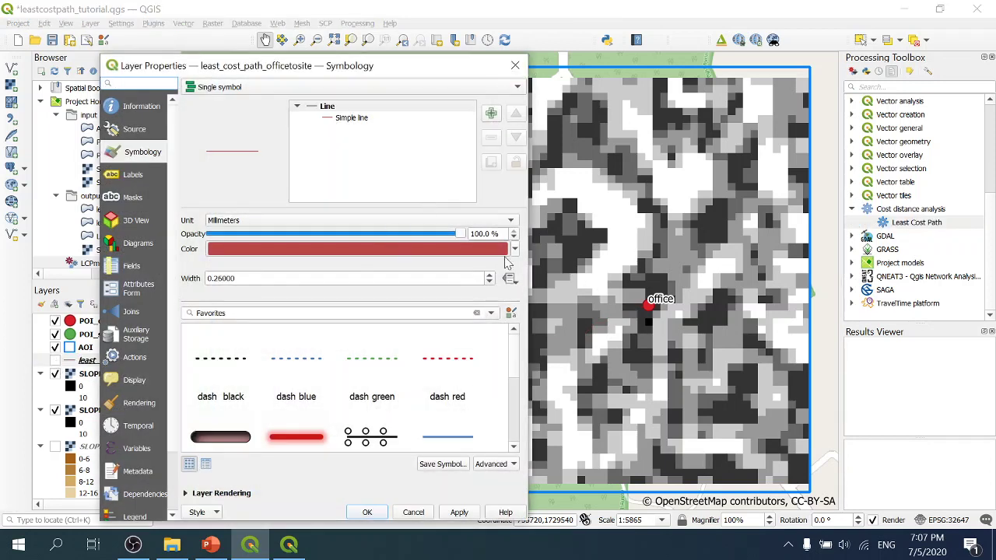
left_click(461, 363)
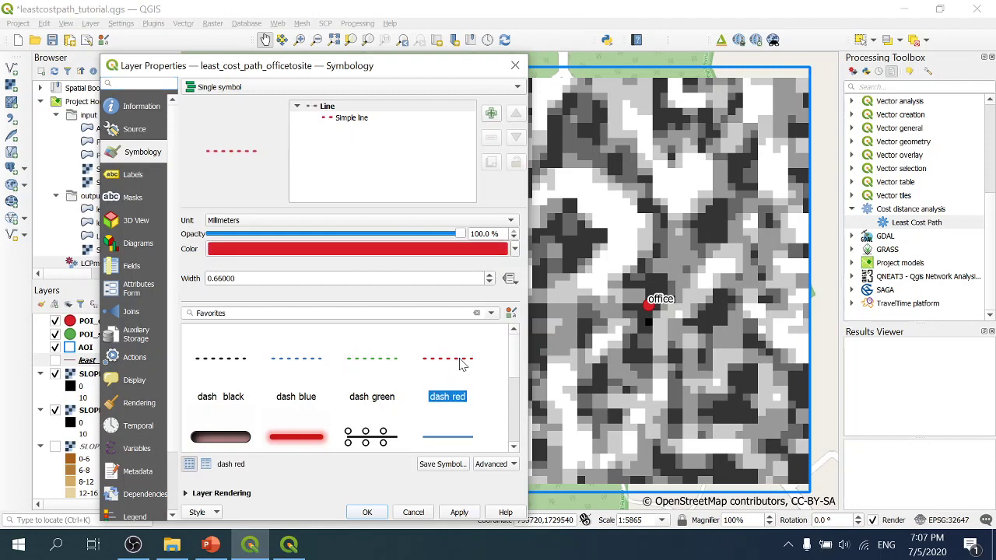
left_click(490, 275)
left_click(491, 276)
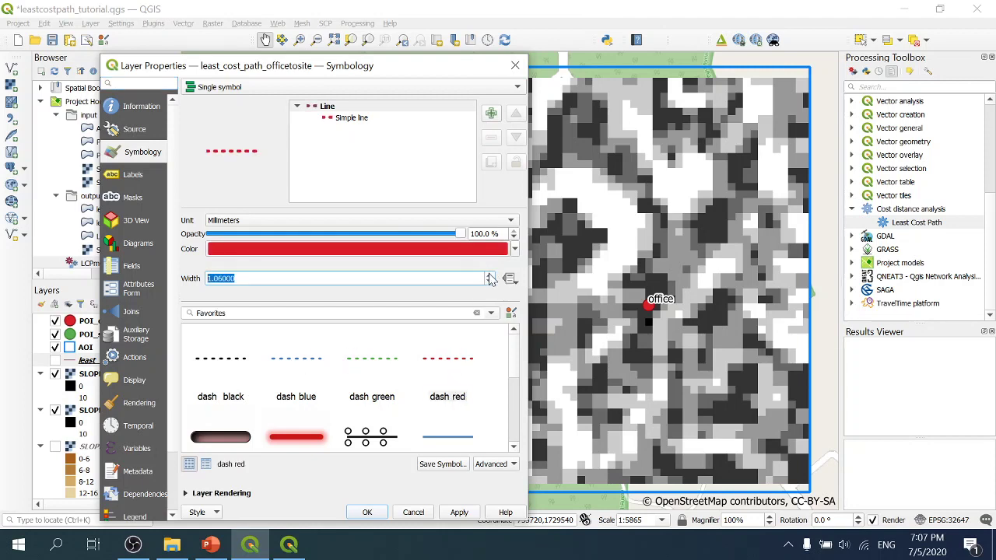
left_click(367, 512)
left_click(54, 360)
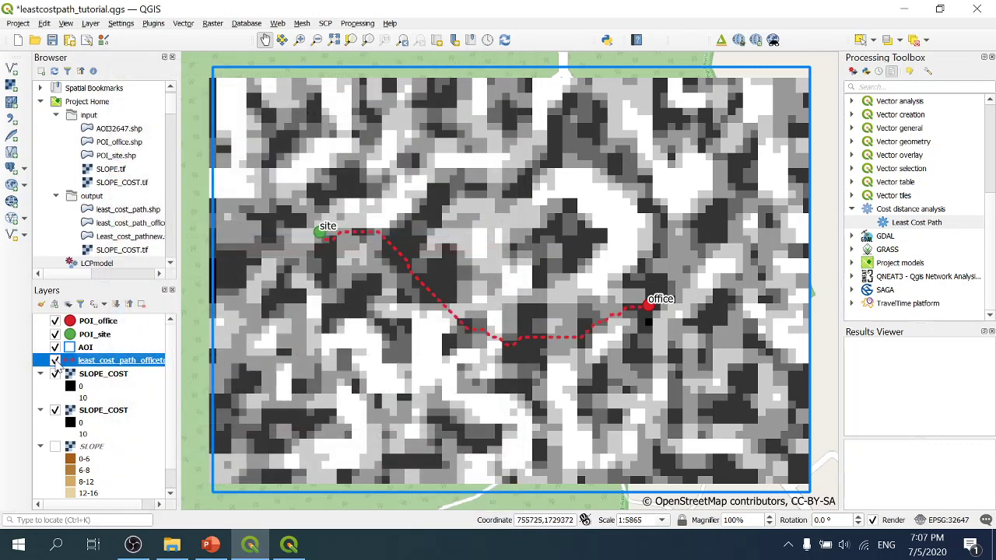